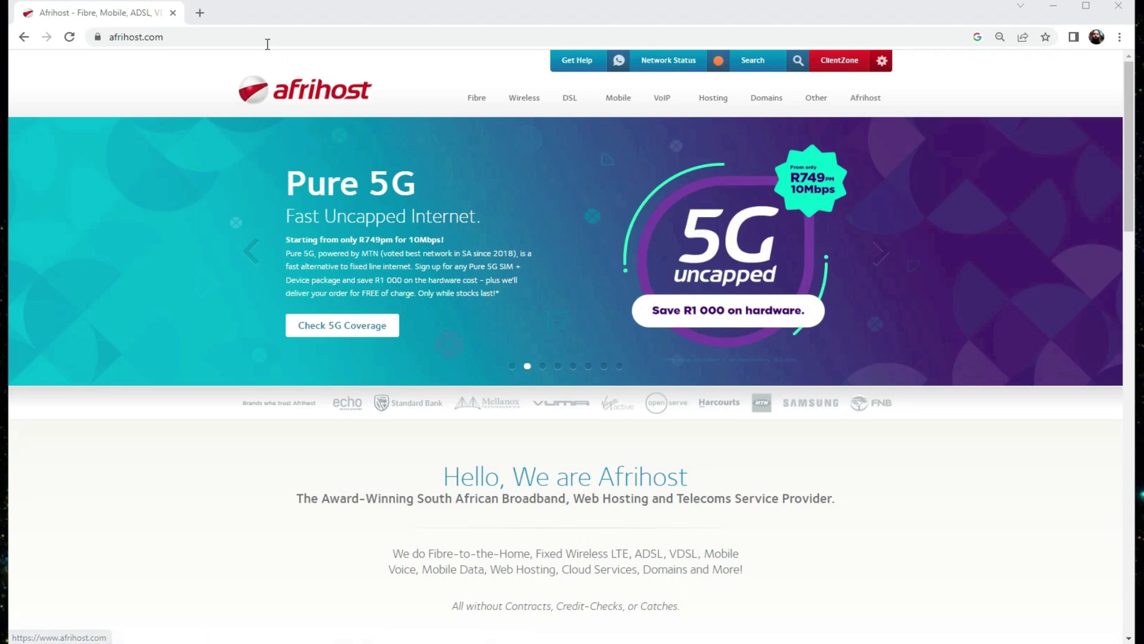
# From afrihost.com, go to the ClientZone login page and sign in with a Google account.
pyautogui.click(267, 43)
pyautogui.click(267, 43)
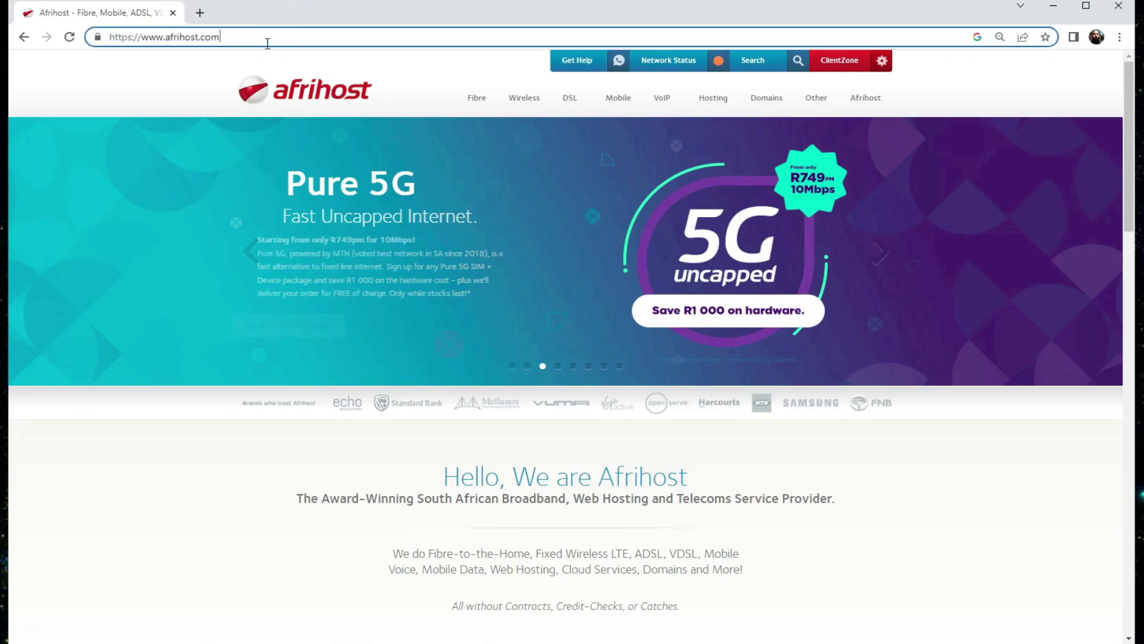
pyautogui.moveTo(298, 500); pyautogui.dragTo(840, 495)
pyautogui.click(841, 495)
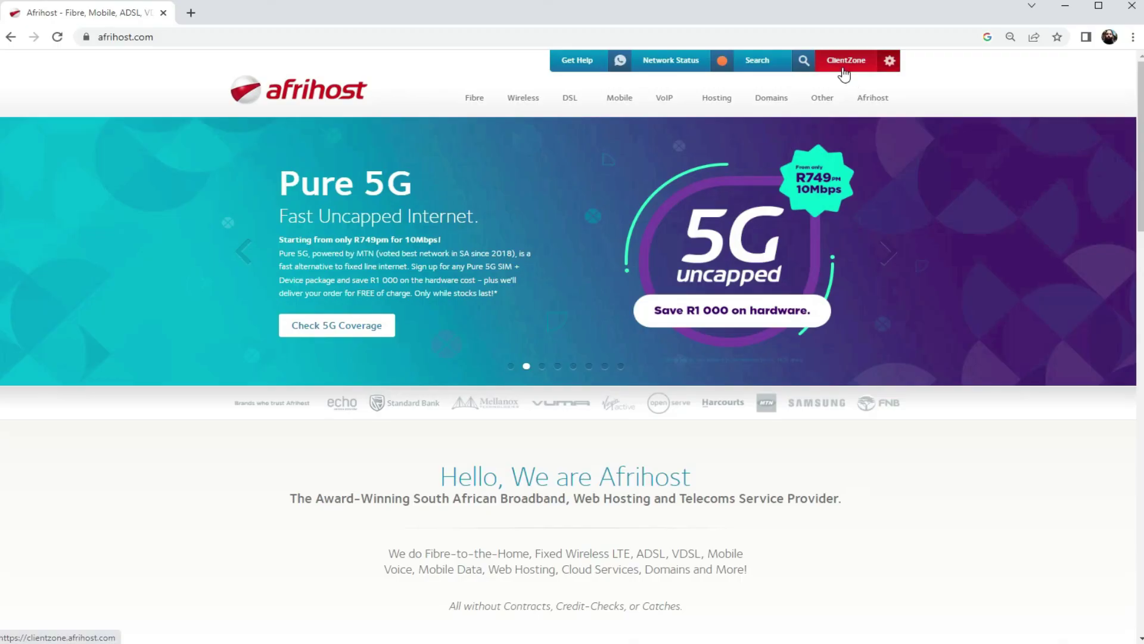
pyautogui.click(843, 74)
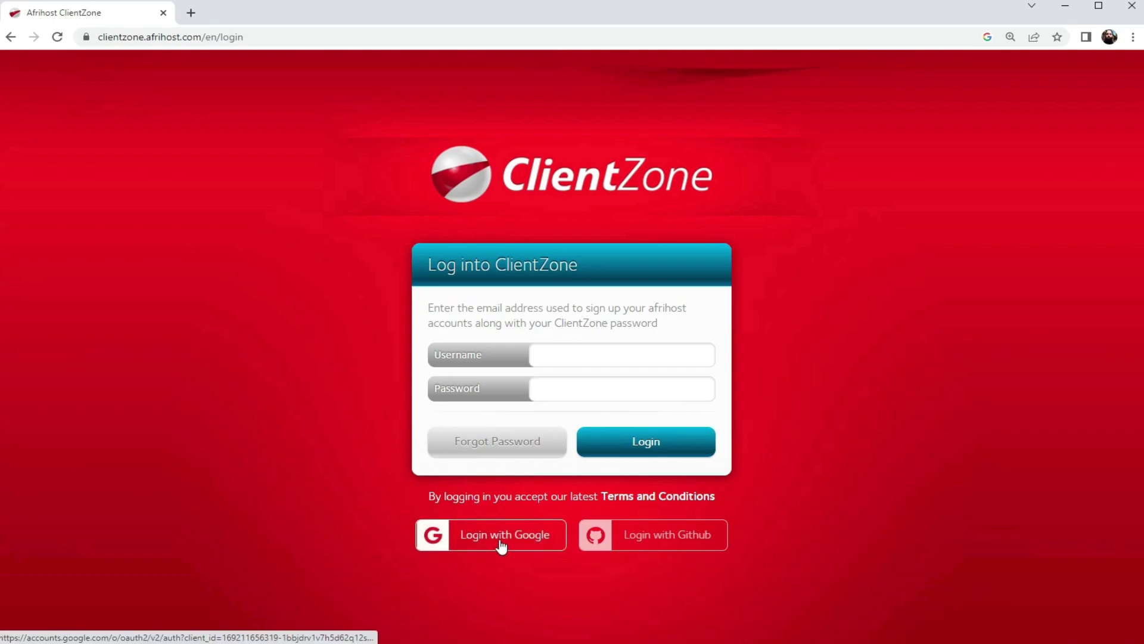
pyautogui.click(501, 544)
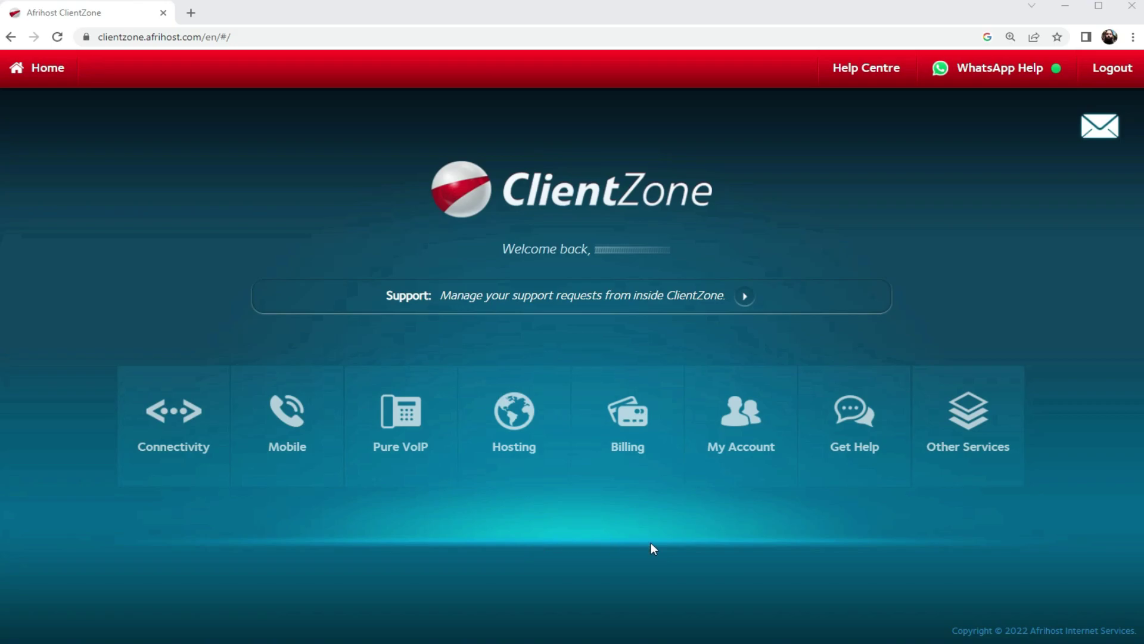
pyautogui.click(638, 471)
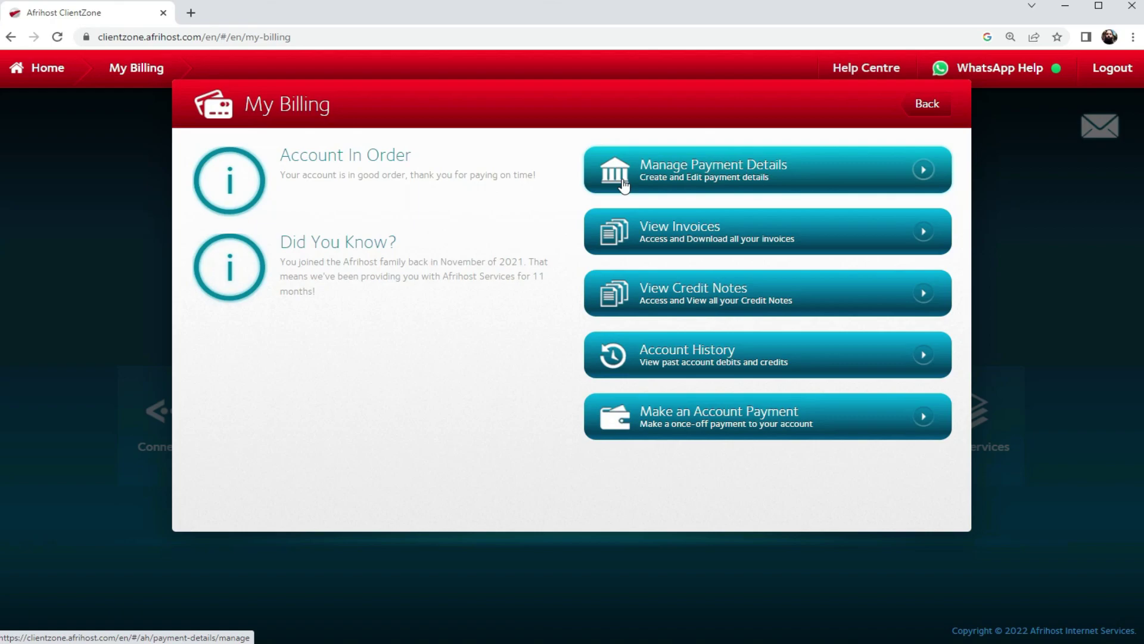
pyautogui.click(623, 181)
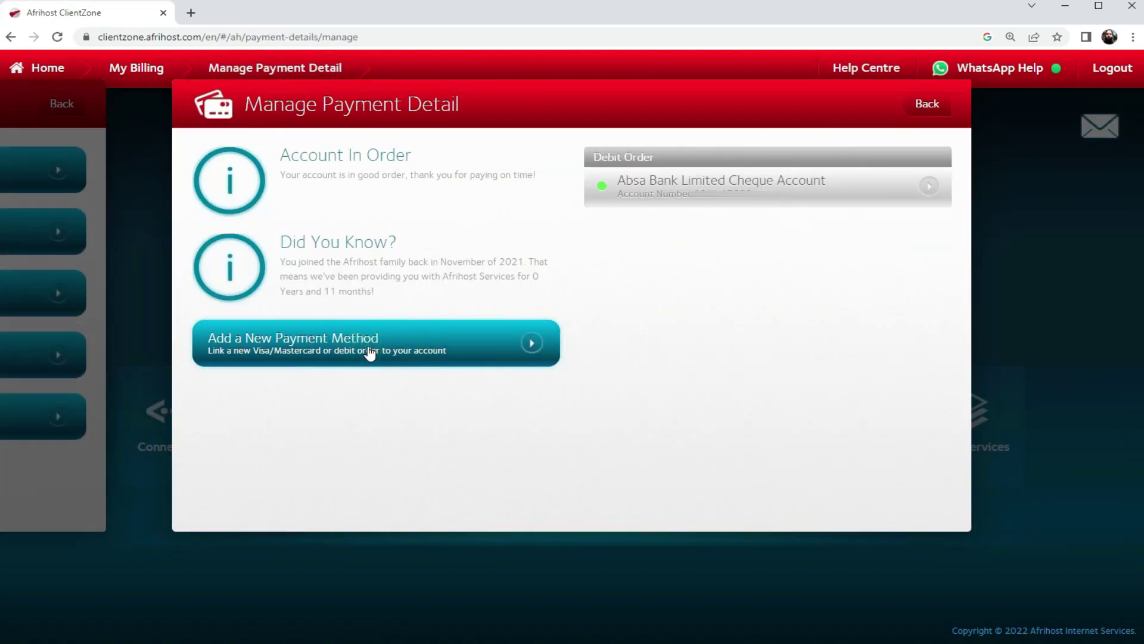
pyautogui.click(368, 350)
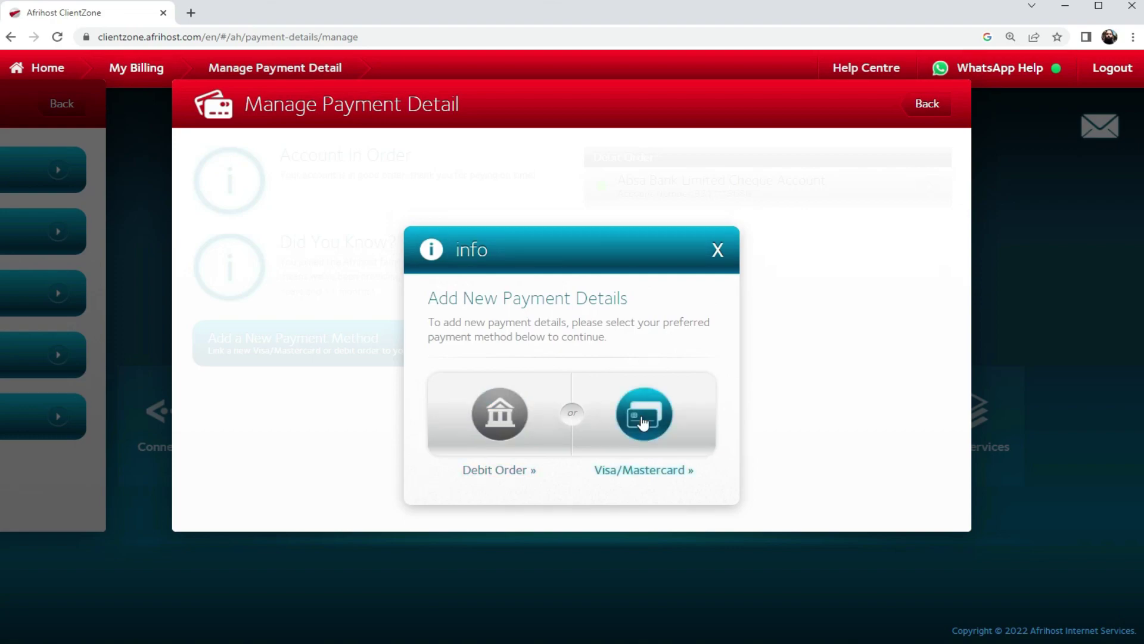
pyautogui.click(718, 251)
pyautogui.click(928, 103)
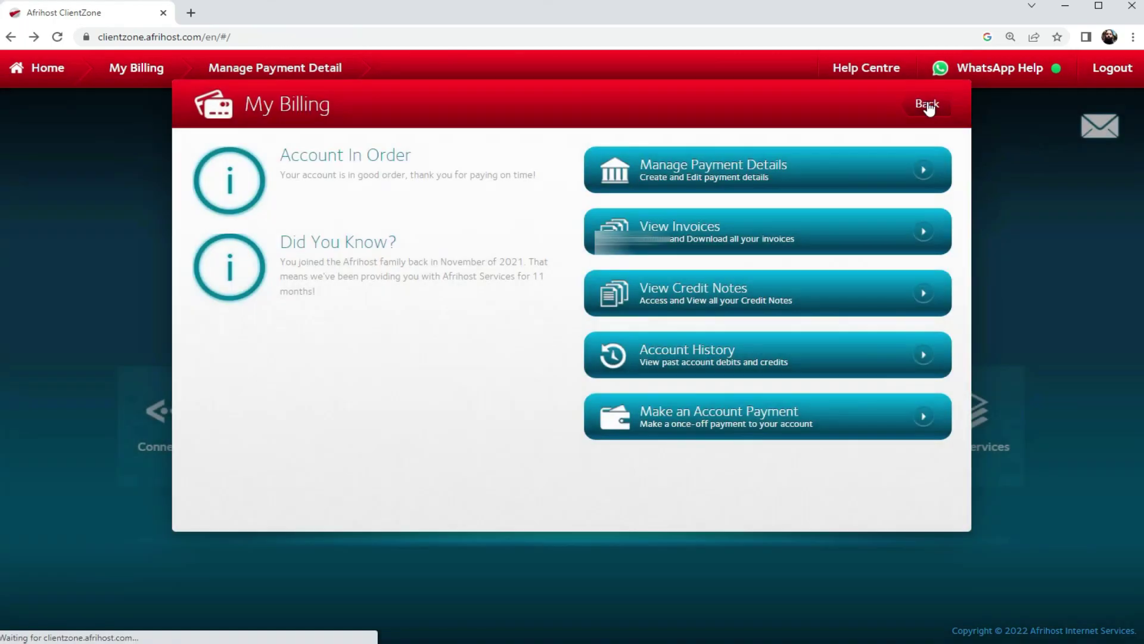
pyautogui.click(927, 102)
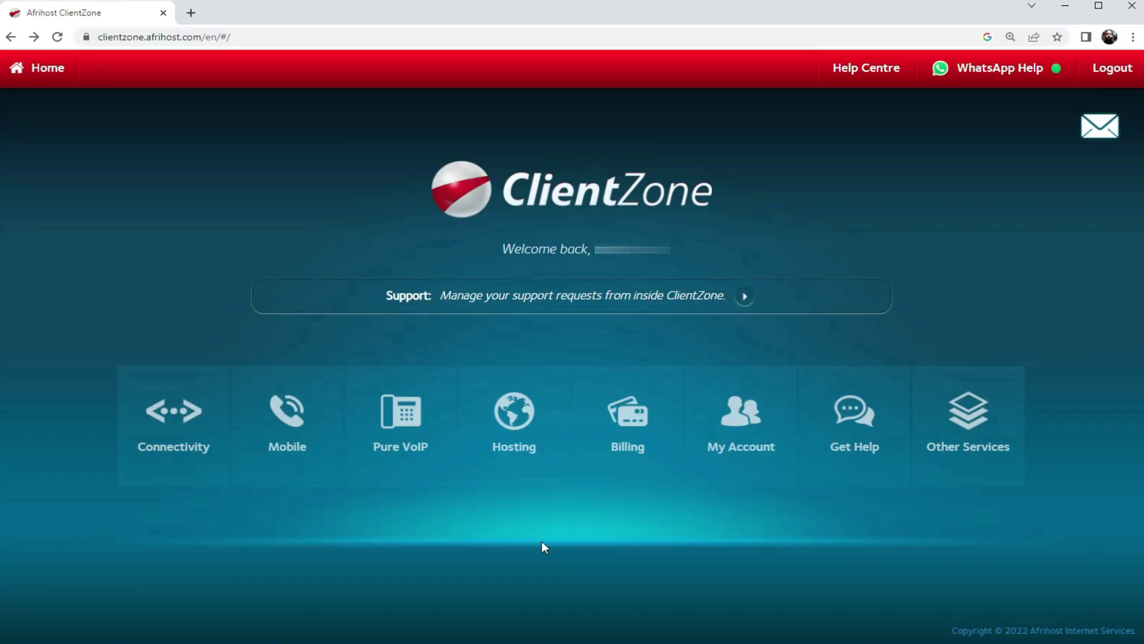
# Start a new hosting order and browse Linux Shared Hosting, keeping Home Hosting Gold at R59.00/month.
pyautogui.click(548, 457)
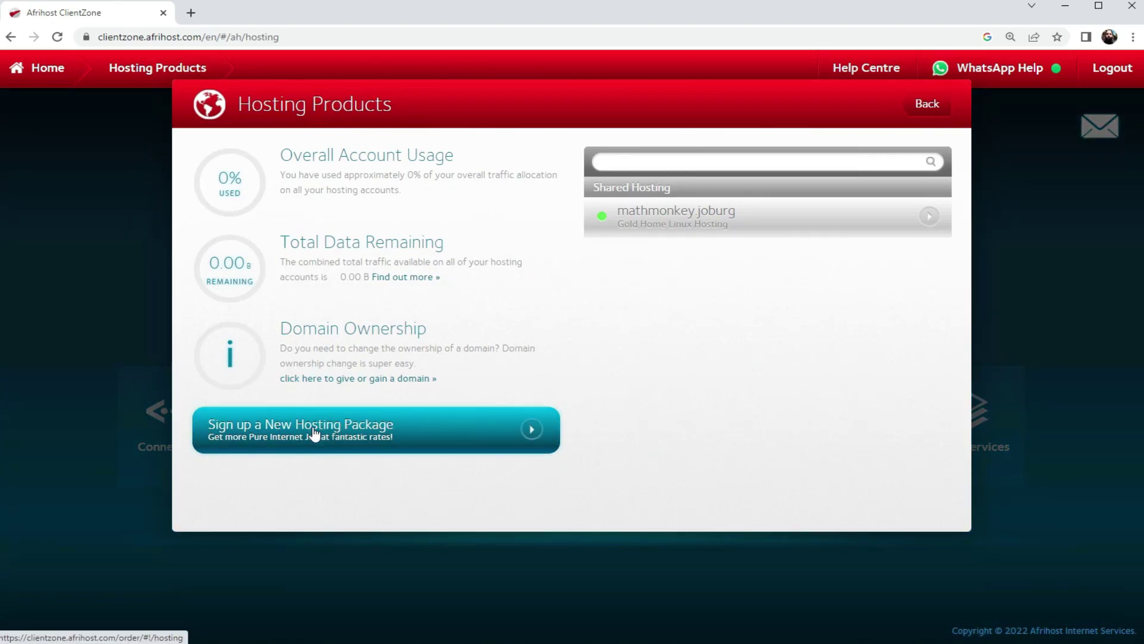
pyautogui.click(288, 426)
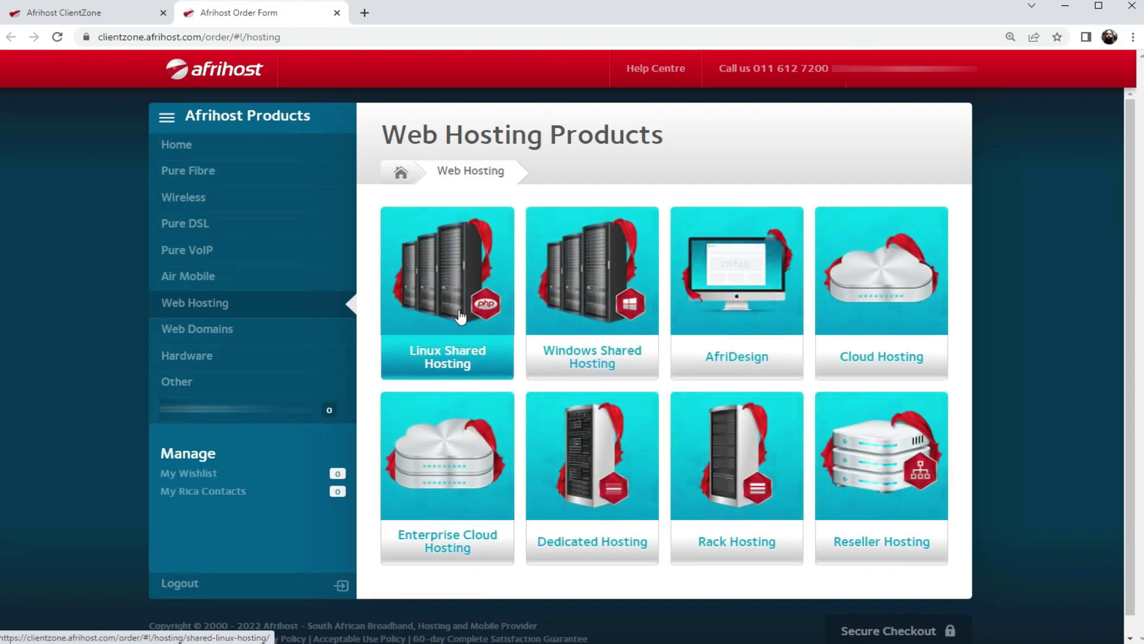
pyautogui.click(459, 316)
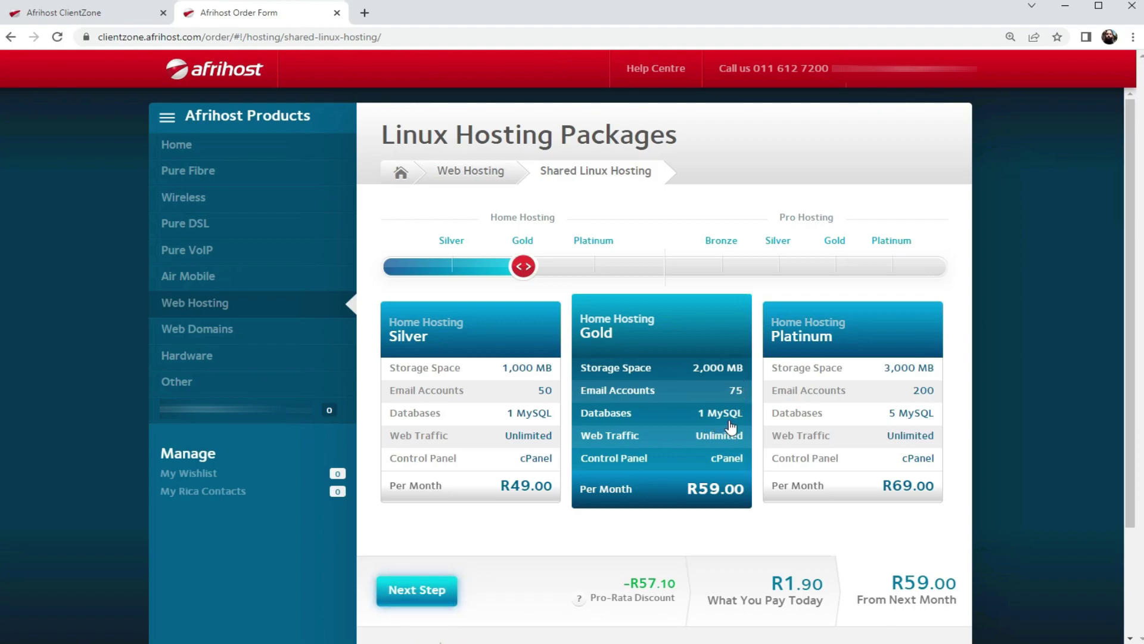
# Continue with Gold, choose New Domain and search for lambda.joburg.
pyautogui.click(721, 470)
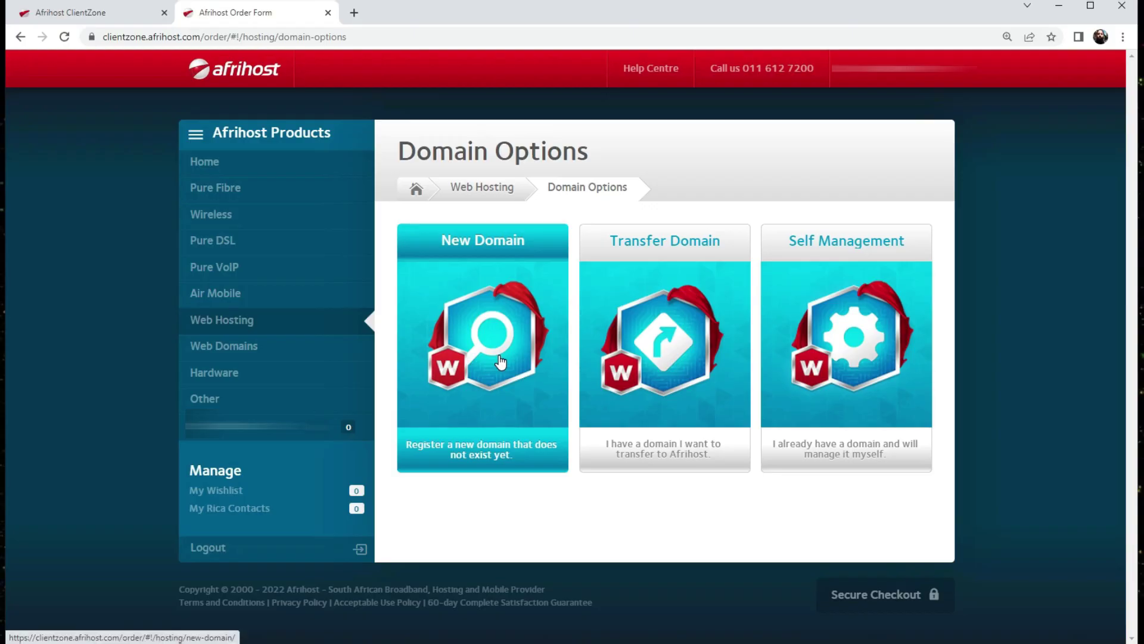
pyautogui.click(500, 361)
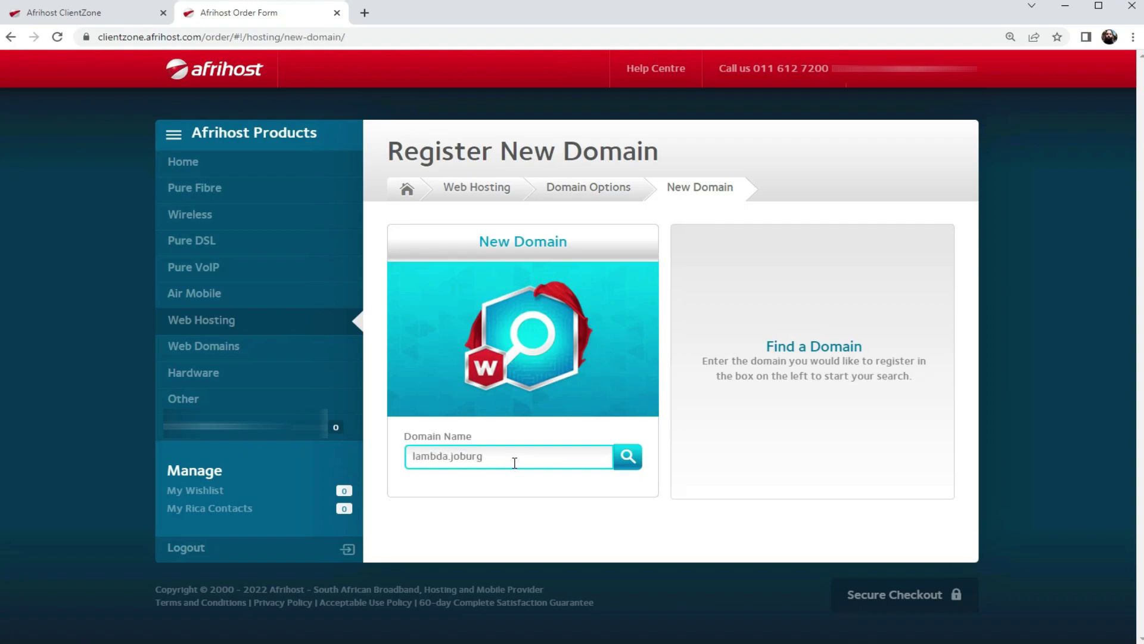
pyautogui.press('Return')
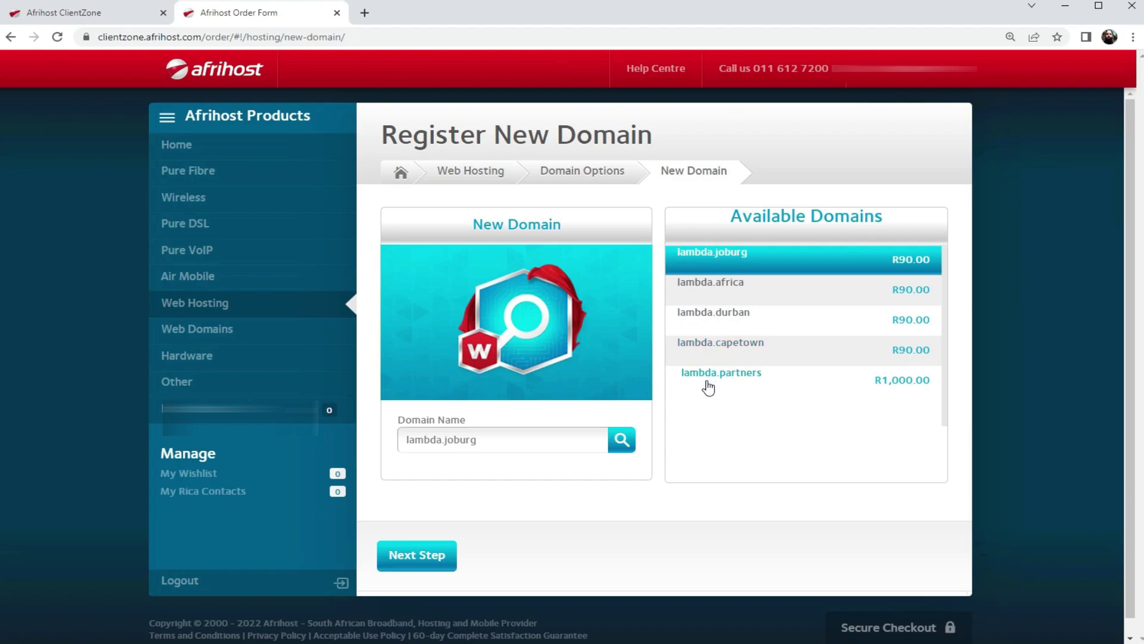
# Add Gold hosting plus lambda.joburg to the cart and check out at R91.90 today.
pyautogui.click(432, 558)
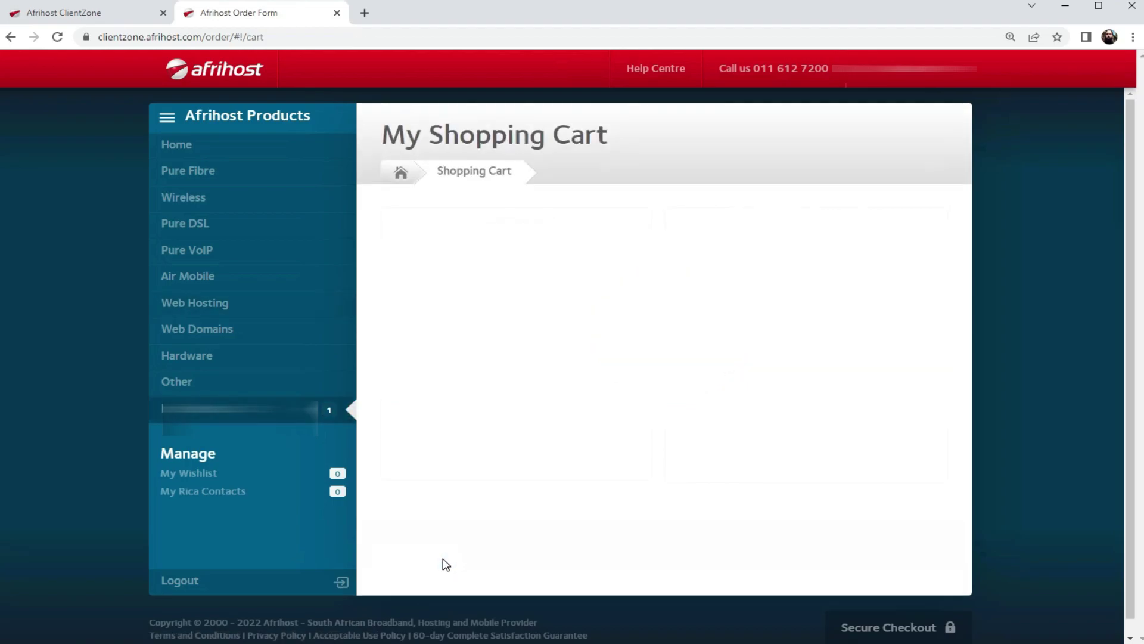
pyautogui.scroll(-2, 473, 516)
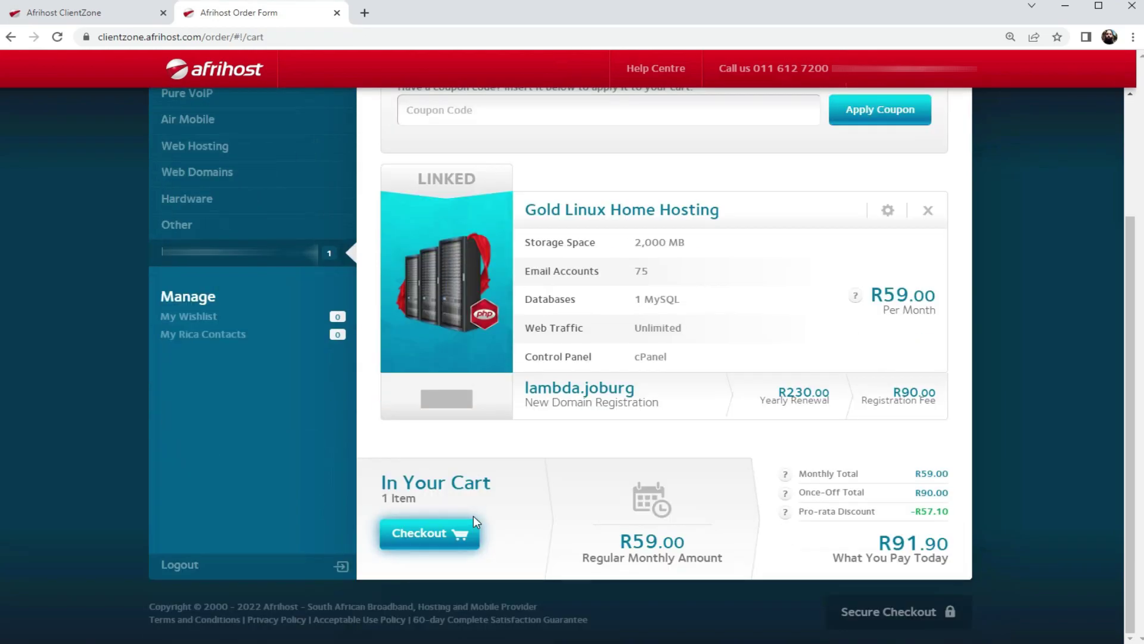
pyautogui.scroll(2, 477, 522)
pyautogui.scroll(-3, 480, 526)
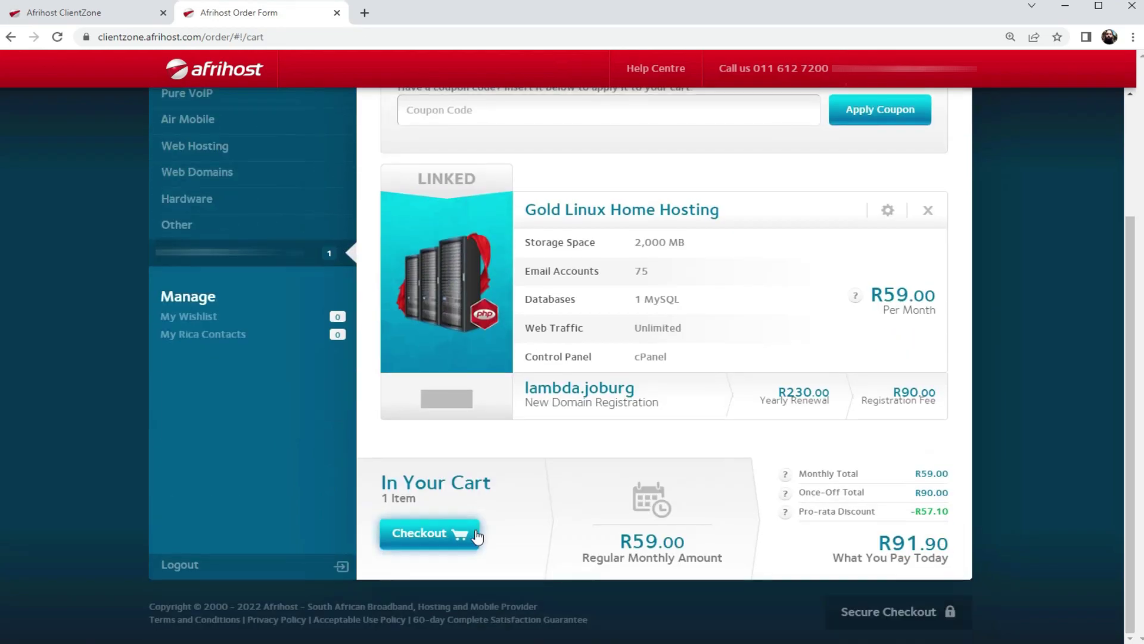
pyautogui.click(442, 538)
pyautogui.click(442, 537)
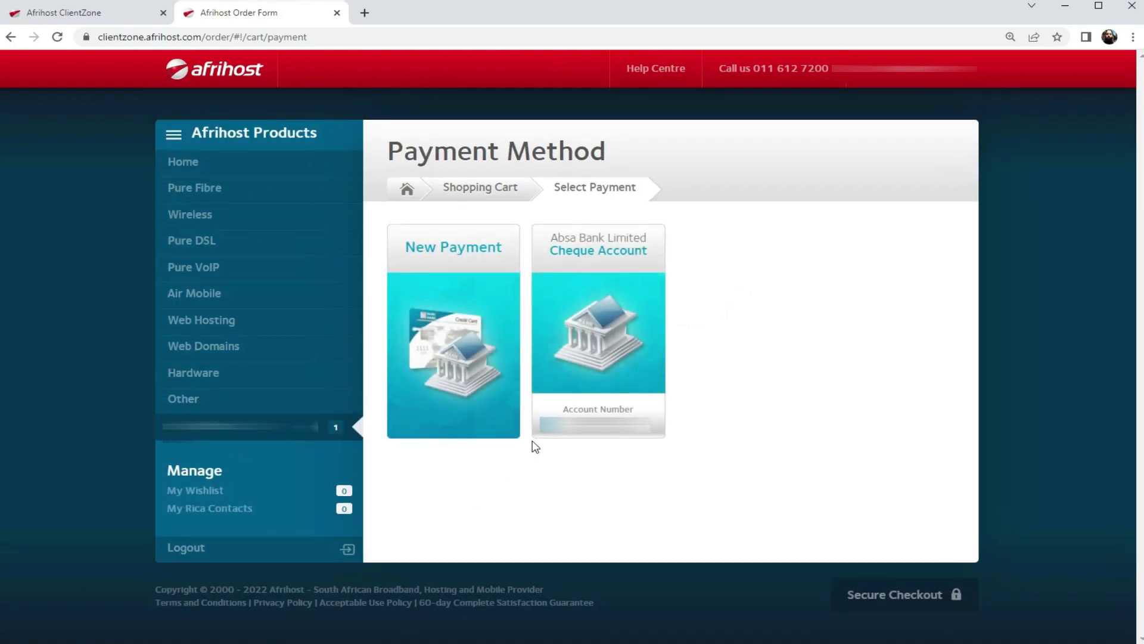
# Pay with the existing Absa Cheque Account debit order, accept the terms, and complete the order.
pyautogui.click(574, 381)
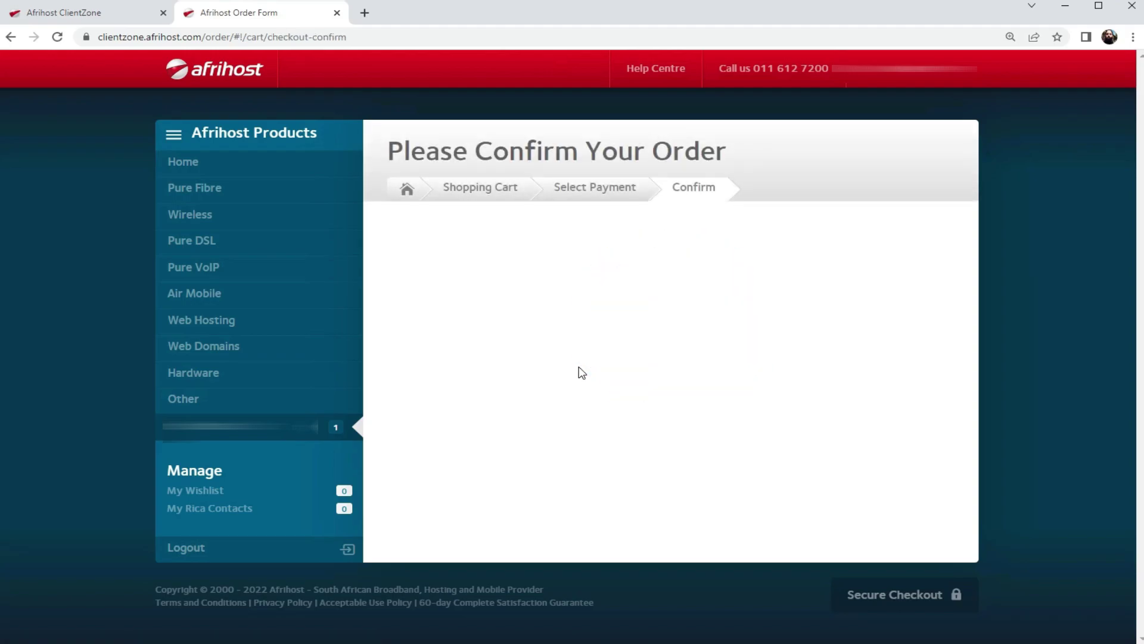
pyautogui.scroll(-3, 577, 373)
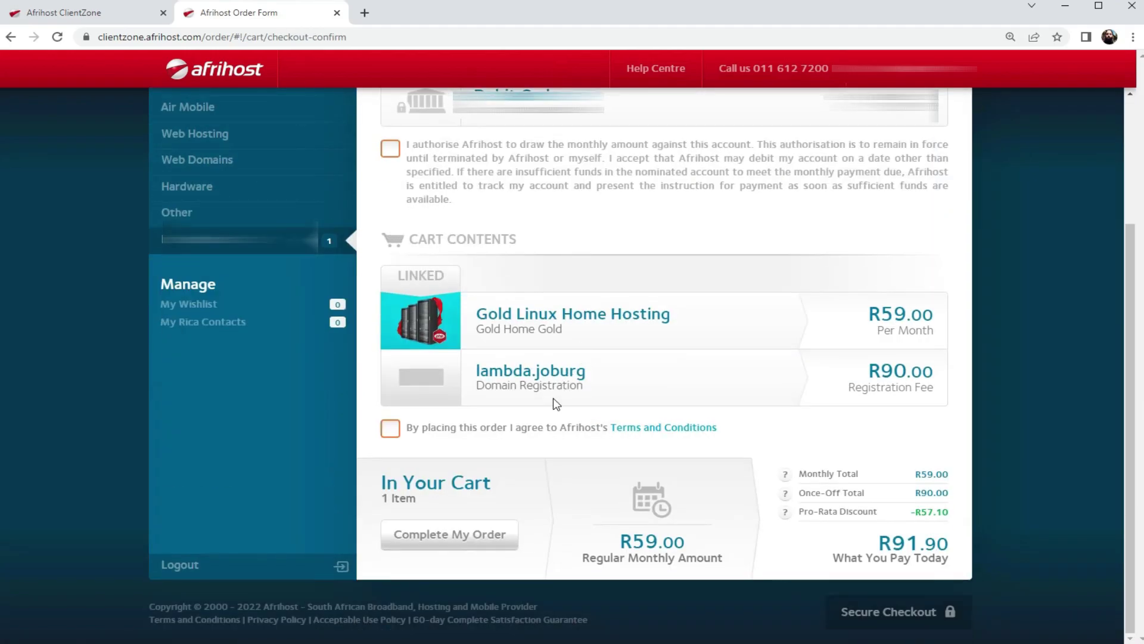
pyautogui.click(395, 431)
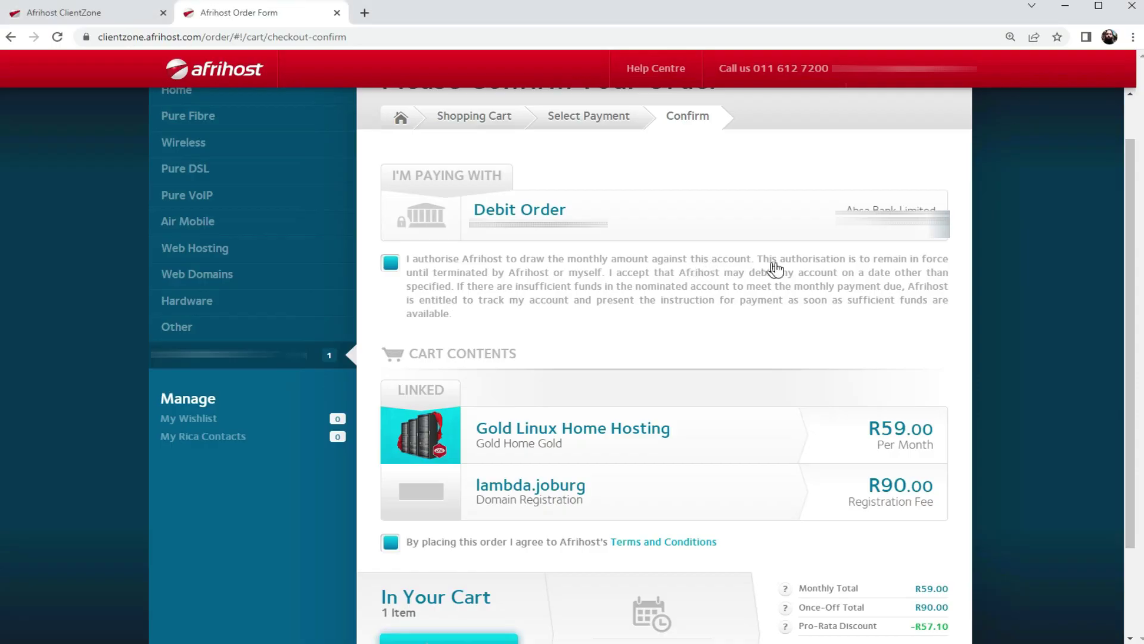
pyautogui.scroll(-2, 780, 269)
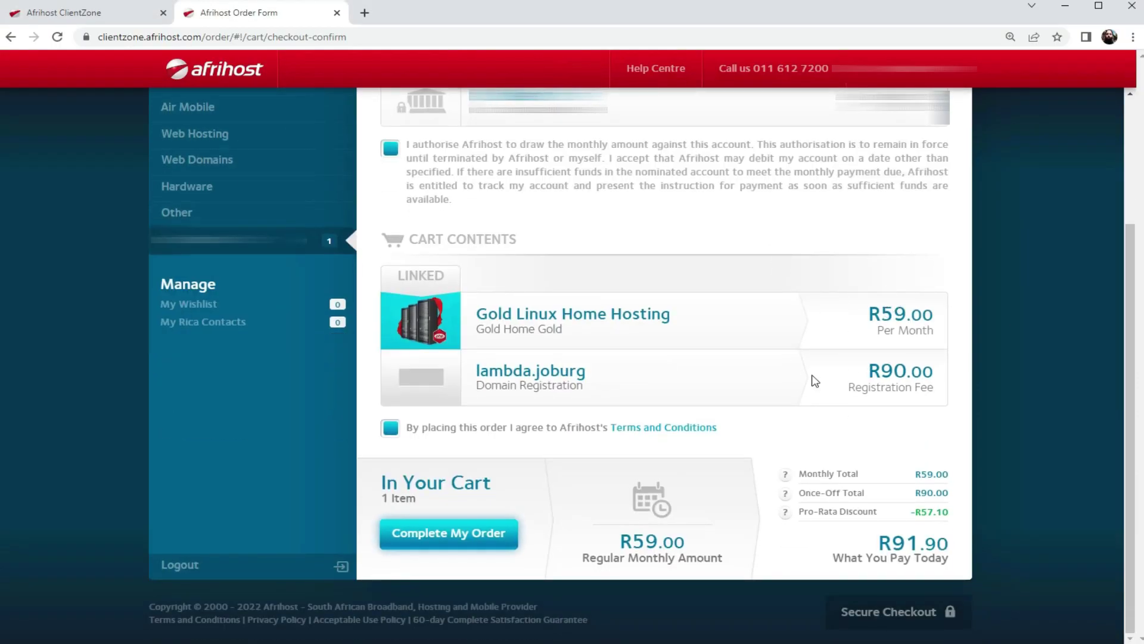
pyautogui.moveTo(834, 567); pyautogui.dragTo(945, 559)
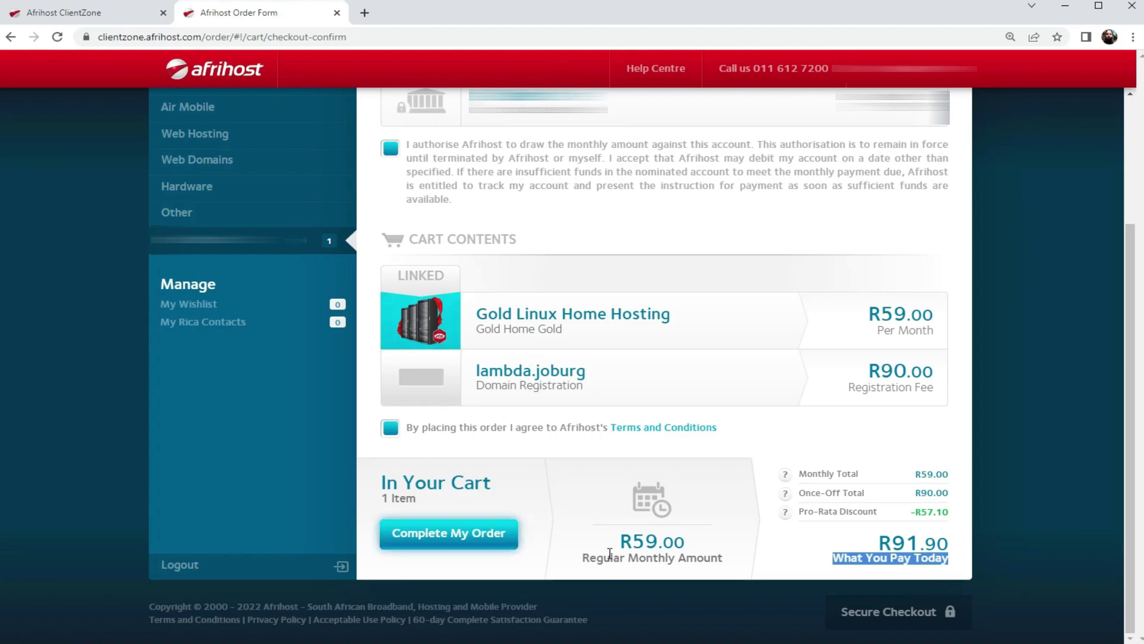
pyautogui.moveTo(584, 559); pyautogui.dragTo(731, 565)
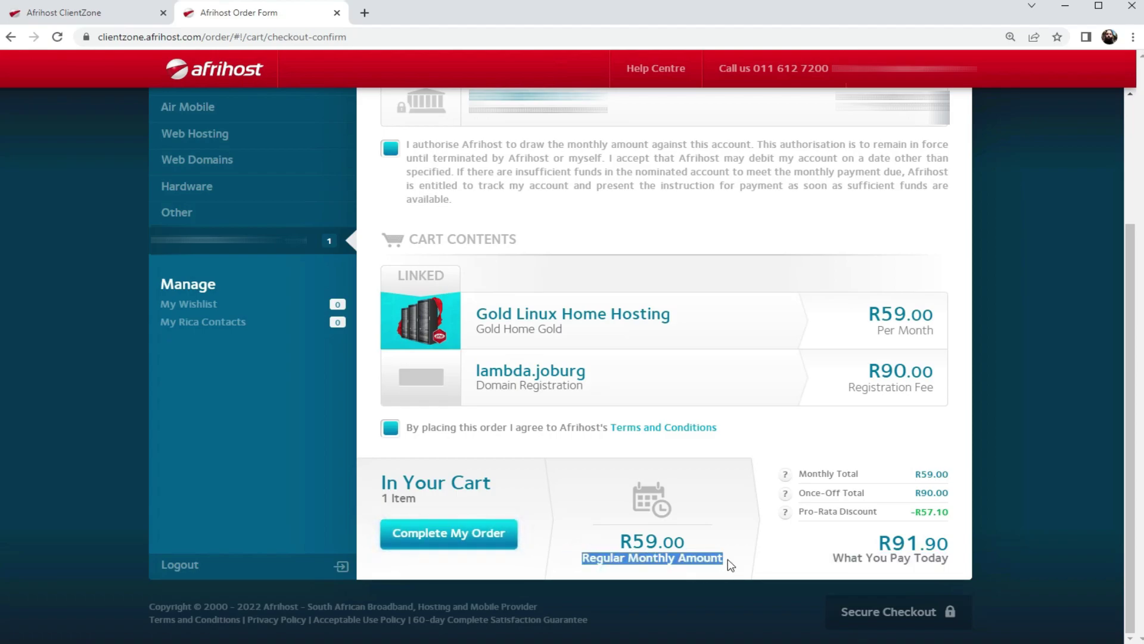
pyautogui.click(693, 548)
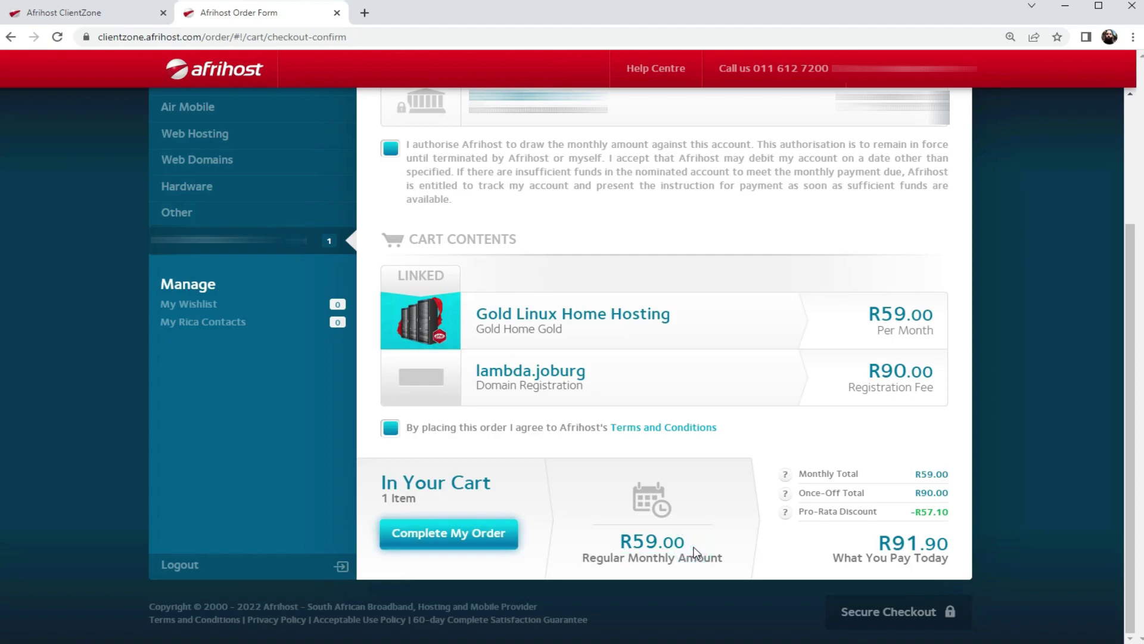
pyautogui.click(466, 536)
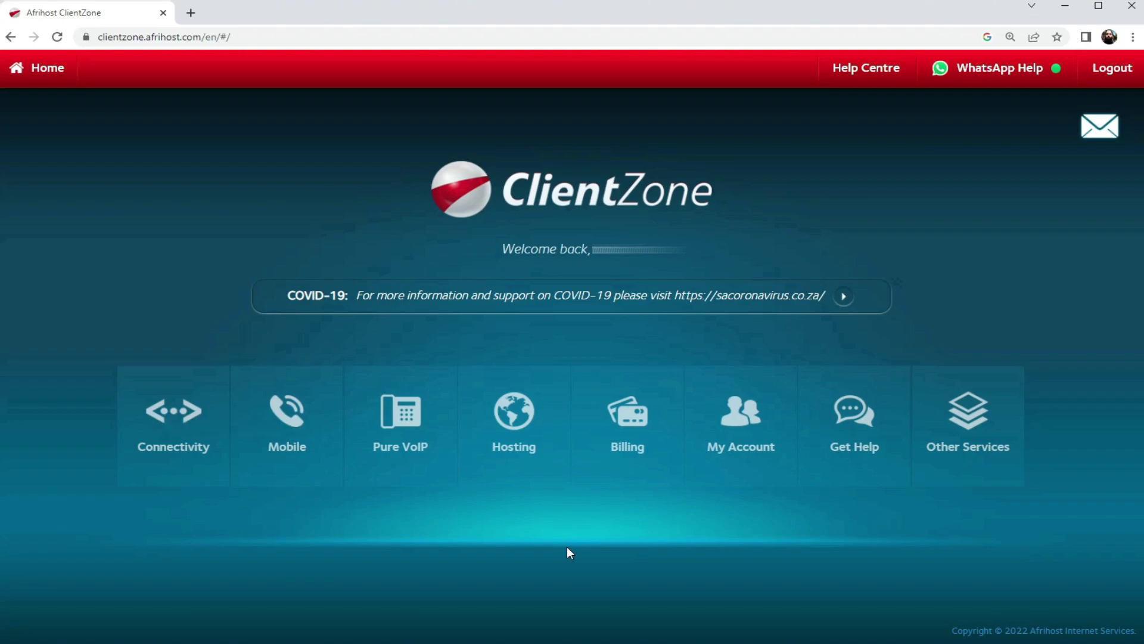
# Open lambda.joburg's hosting page in a new tab and launch cPanel from Website Manager.
pyautogui.click(512, 454)
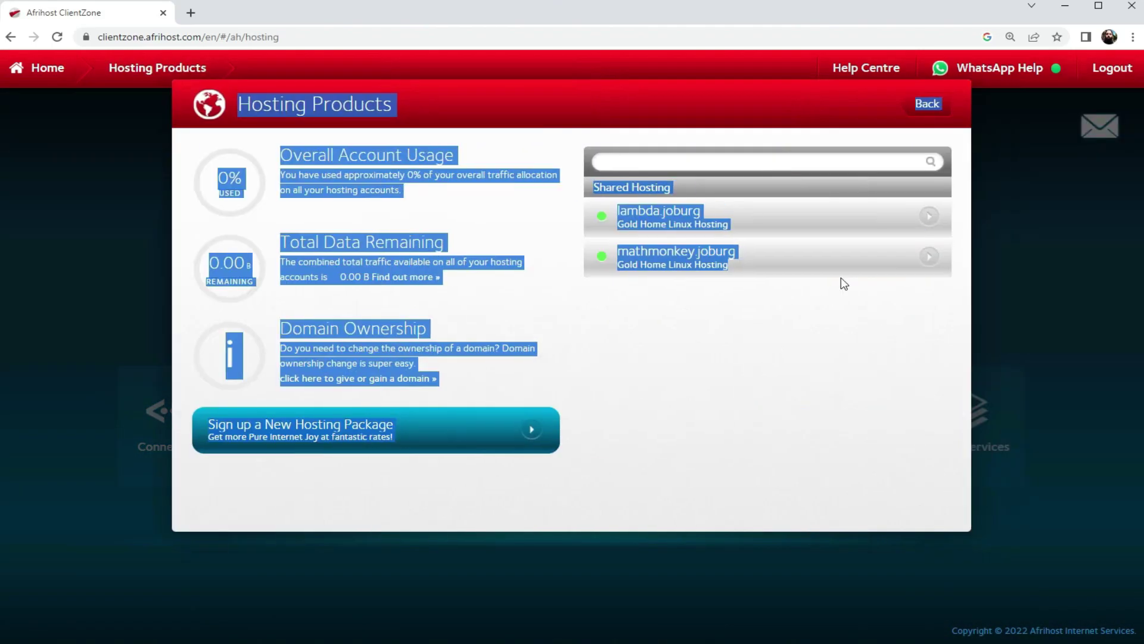
pyautogui.click(812, 434)
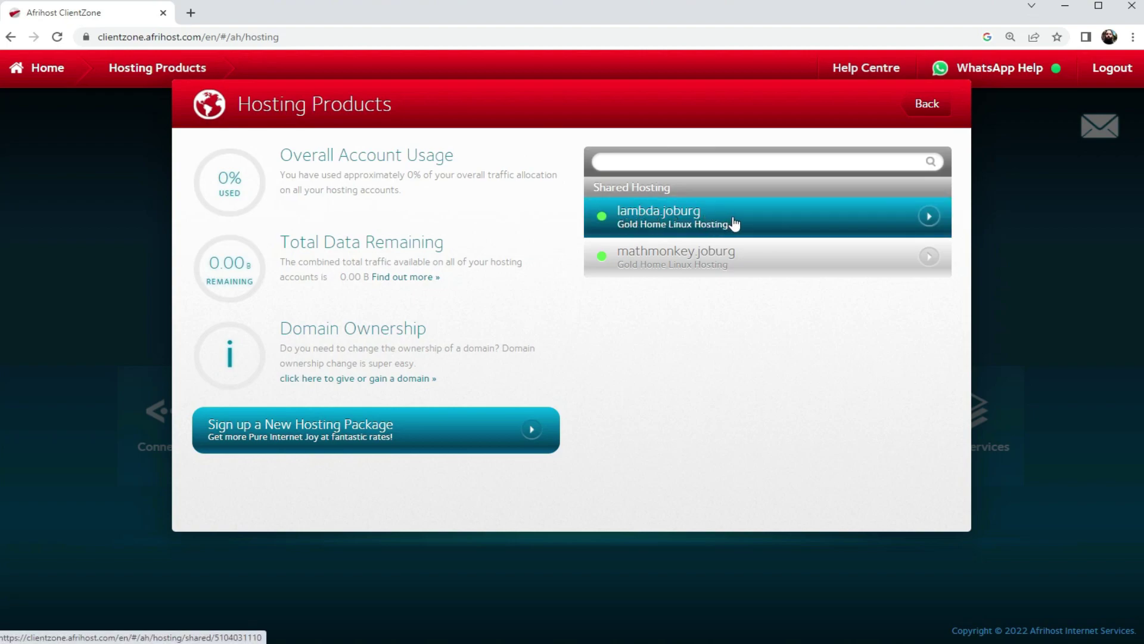
pyautogui.rightClick(678, 216)
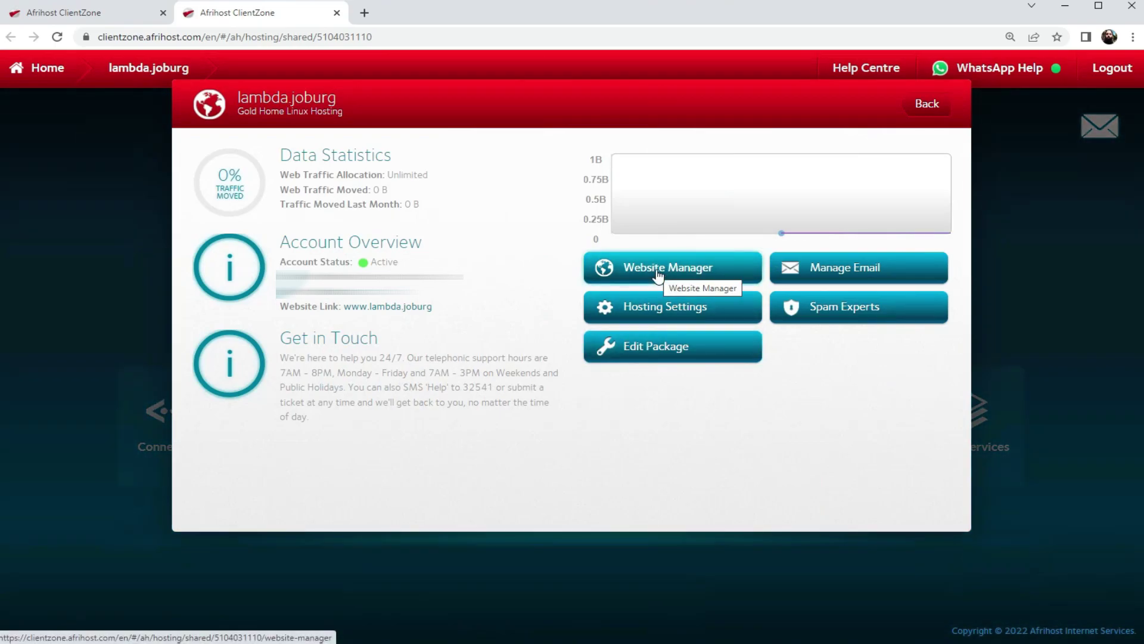
pyautogui.click(657, 271)
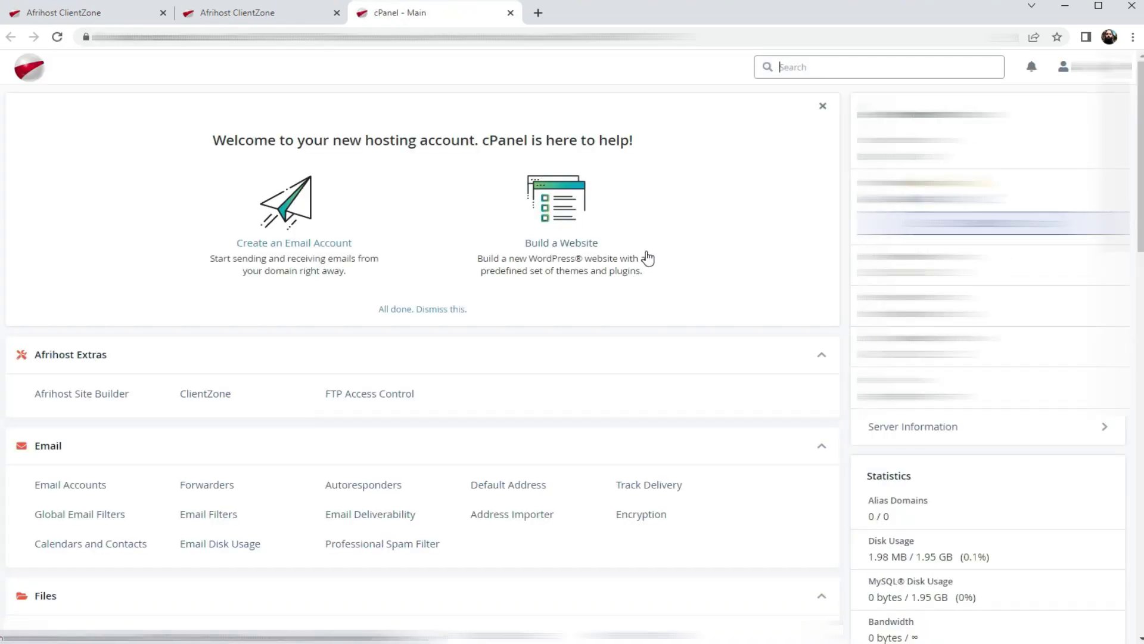
# Browse the cPanel tools page, open phpMyAdmin, then open a blank browser tab.
pyautogui.middleClick(648, 257)
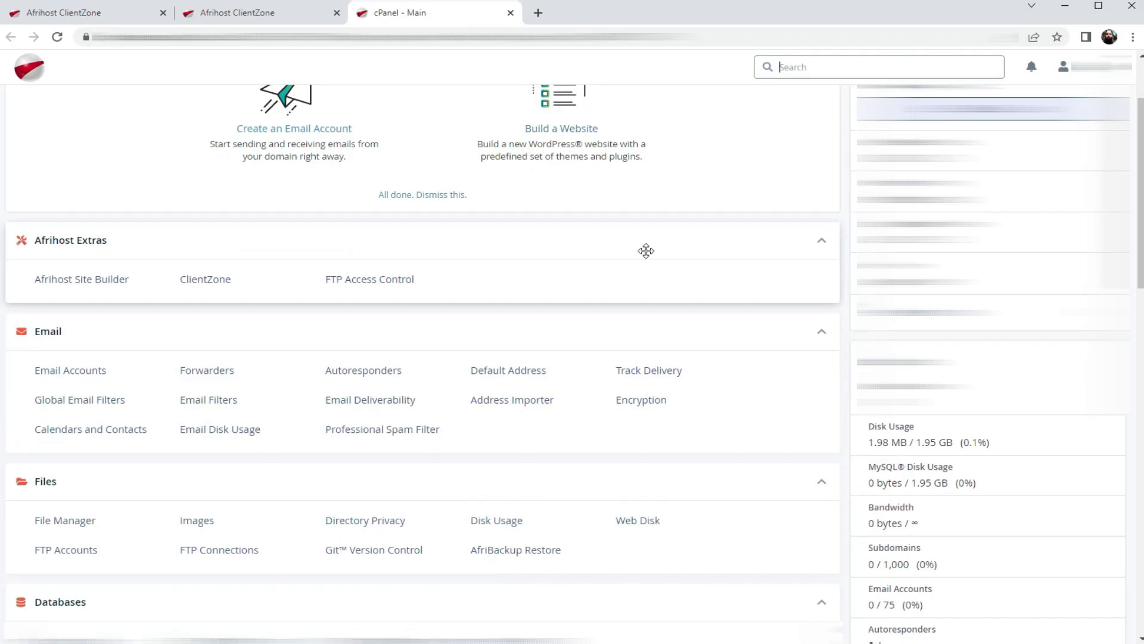
pyautogui.middleClick(647, 253)
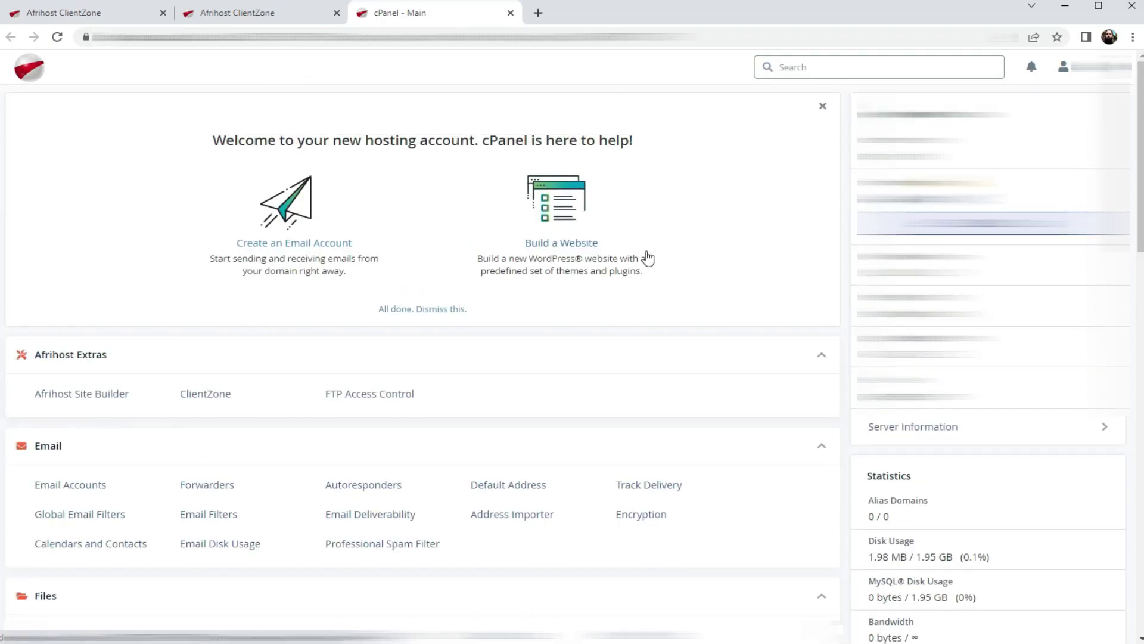
pyautogui.scroll(-4, 647, 257)
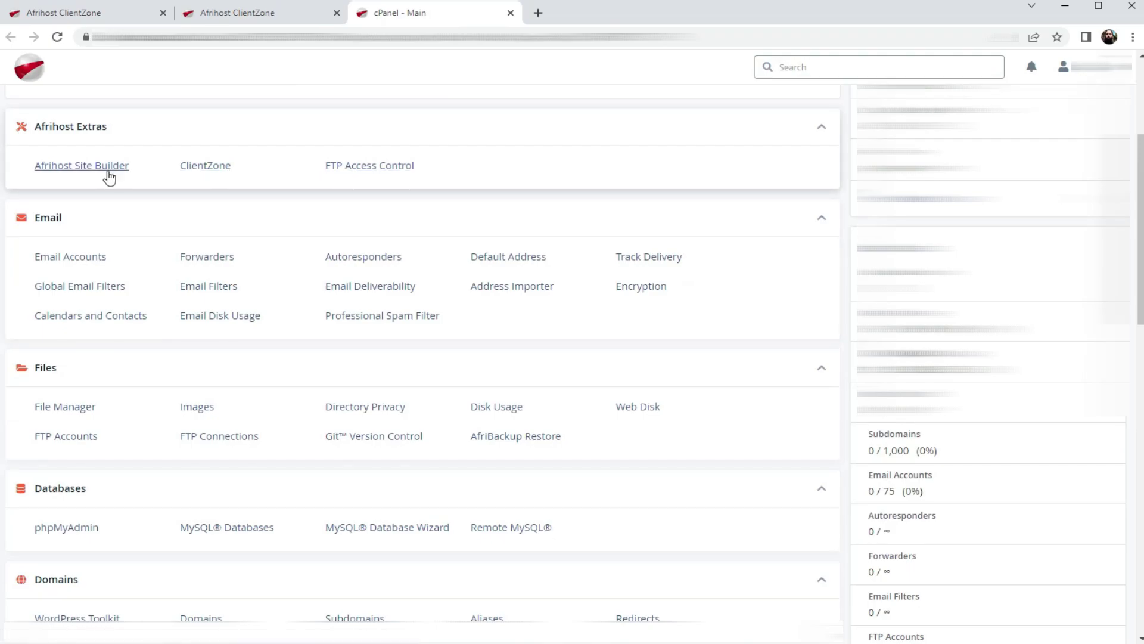
pyautogui.scroll(-2, 110, 178)
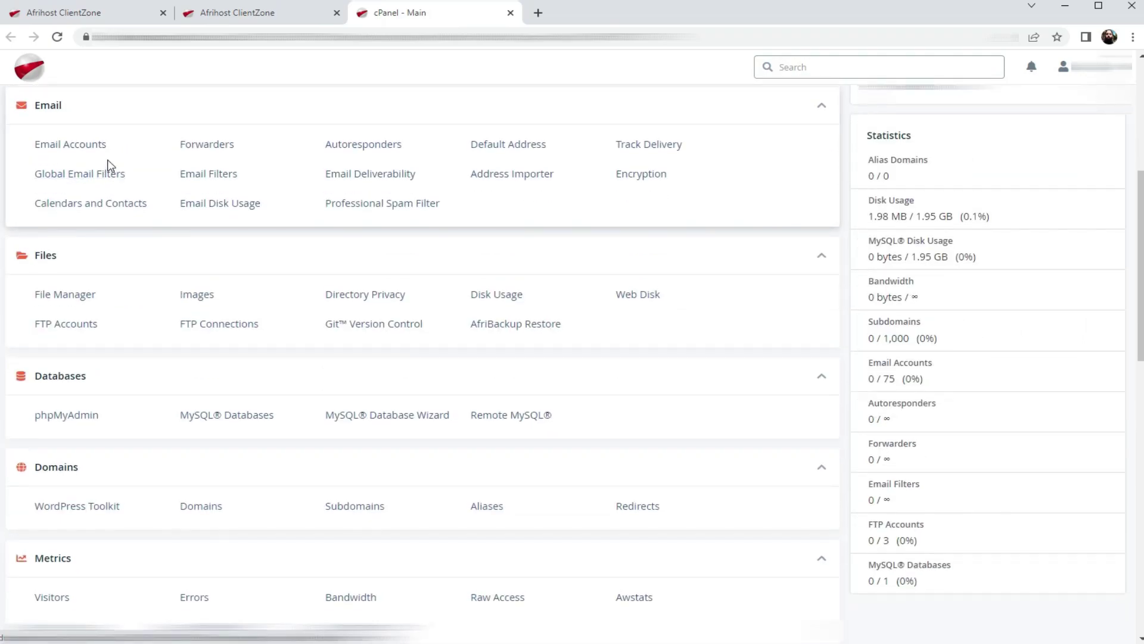
pyautogui.scroll(2, 93, 222)
pyautogui.scroll(-2, 74, 132)
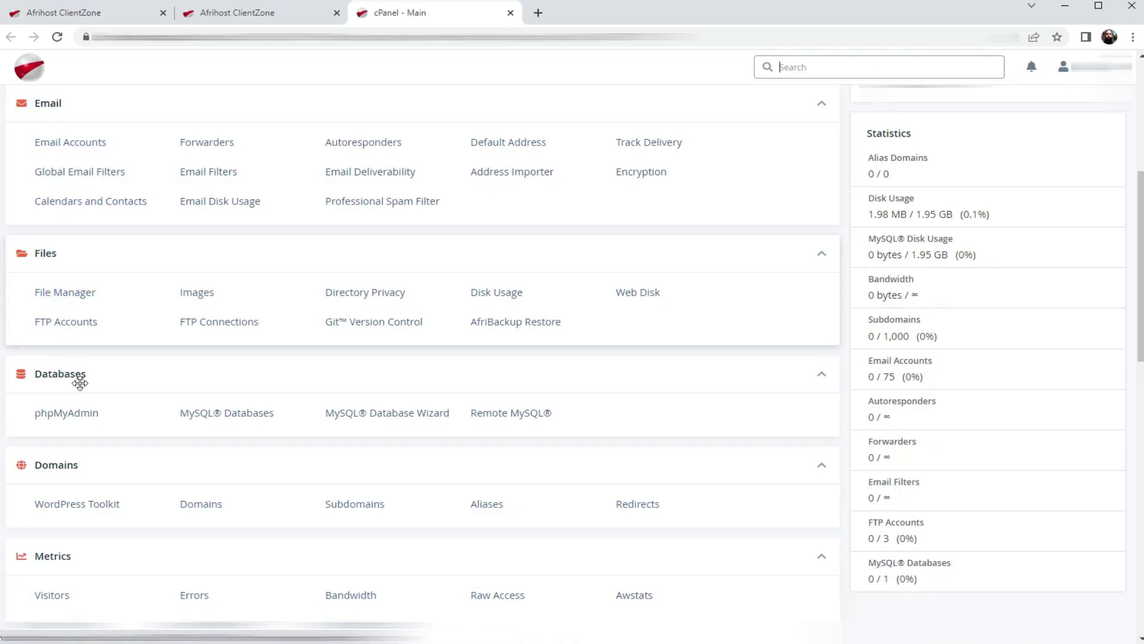
pyautogui.click(78, 417)
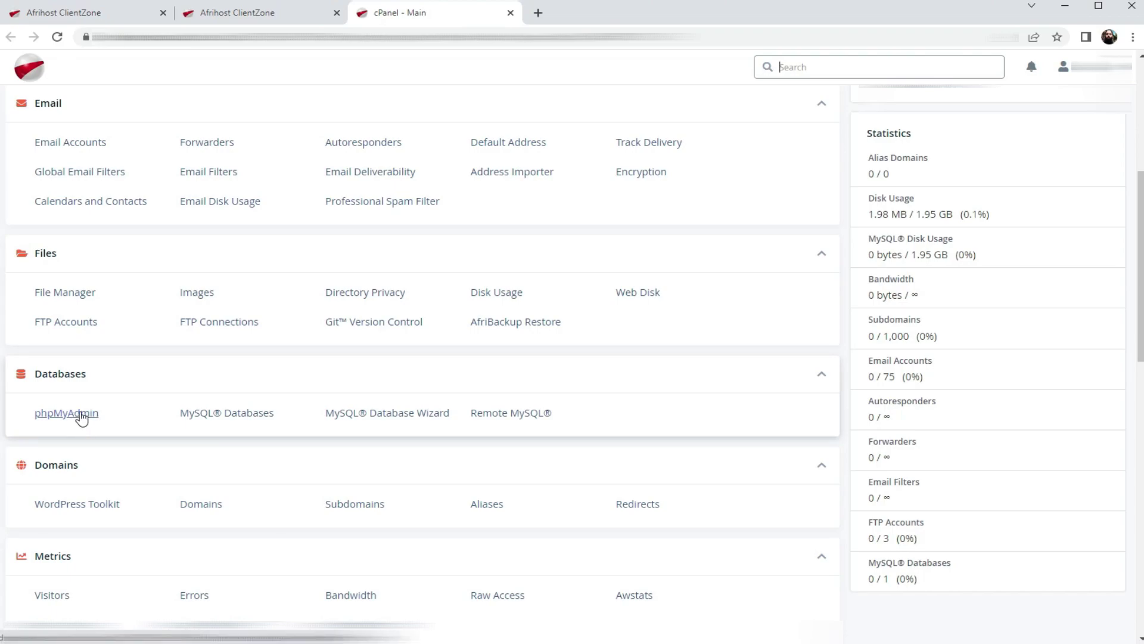
pyautogui.scroll(2, 79, 414)
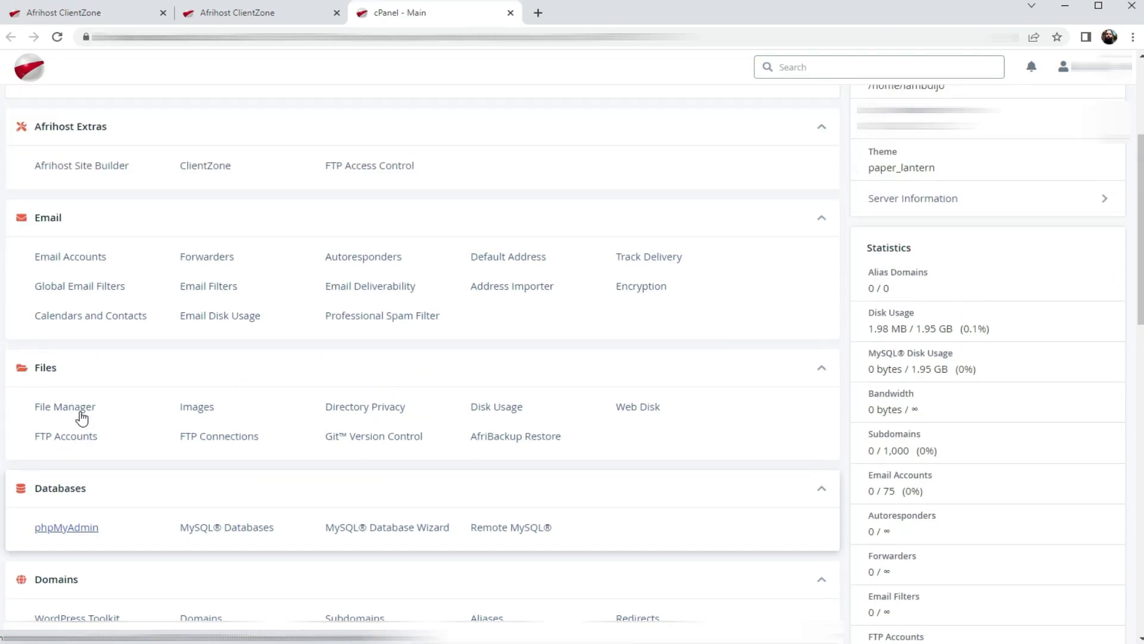
# Load lambda.joburg in a new tab and find that the site can't be reached yet.
pyautogui.click(538, 12)
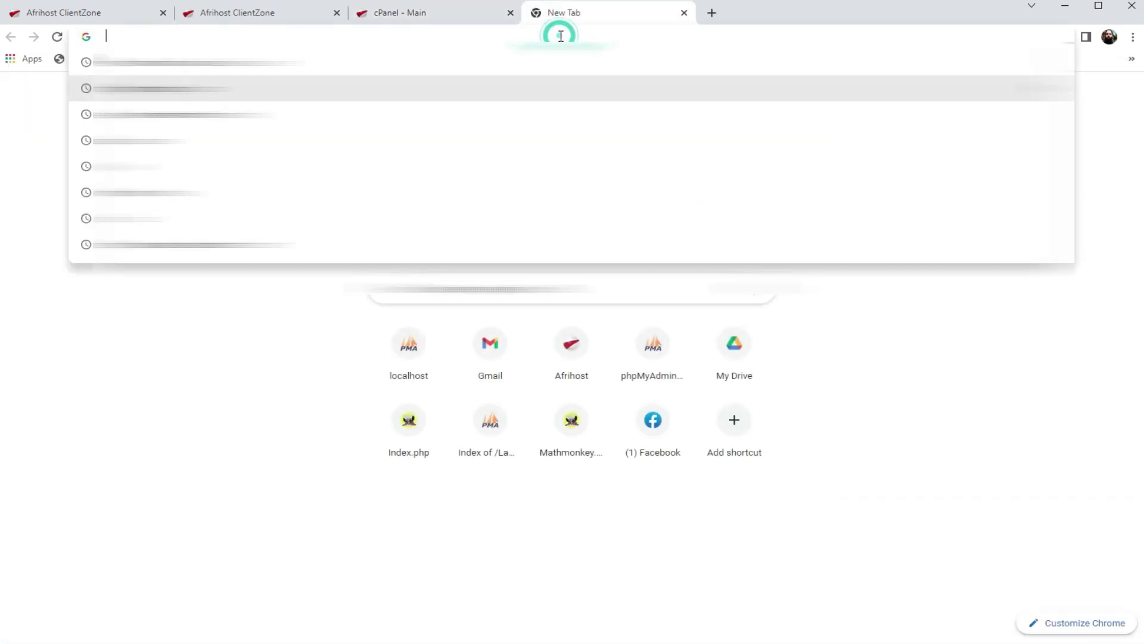
pyautogui.write('lambda')
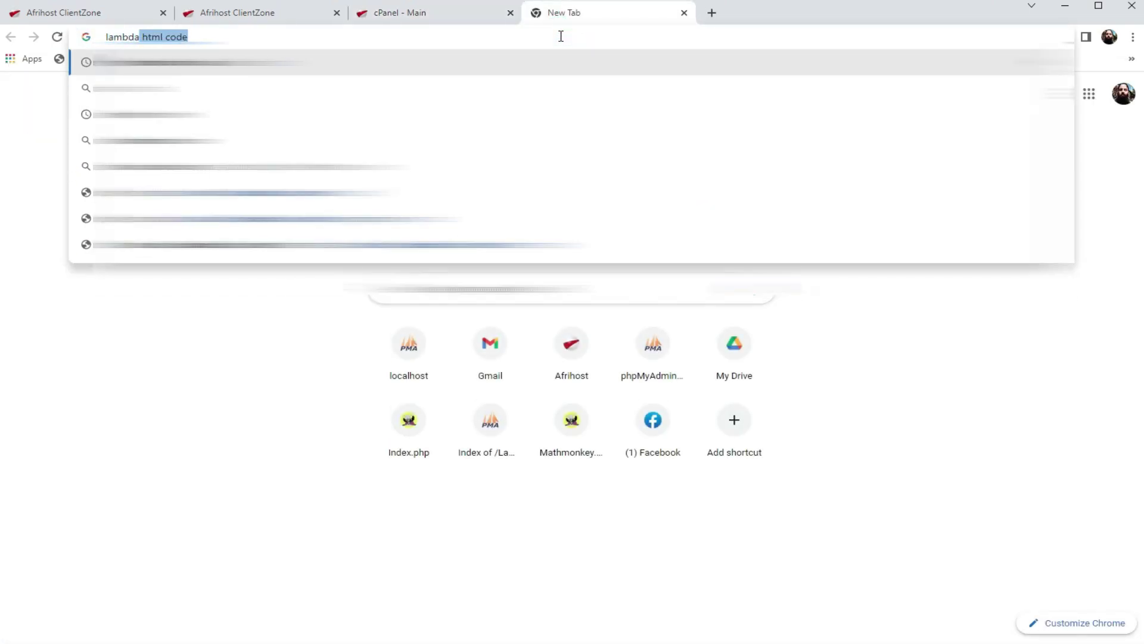
pyautogui.write('.joburg')
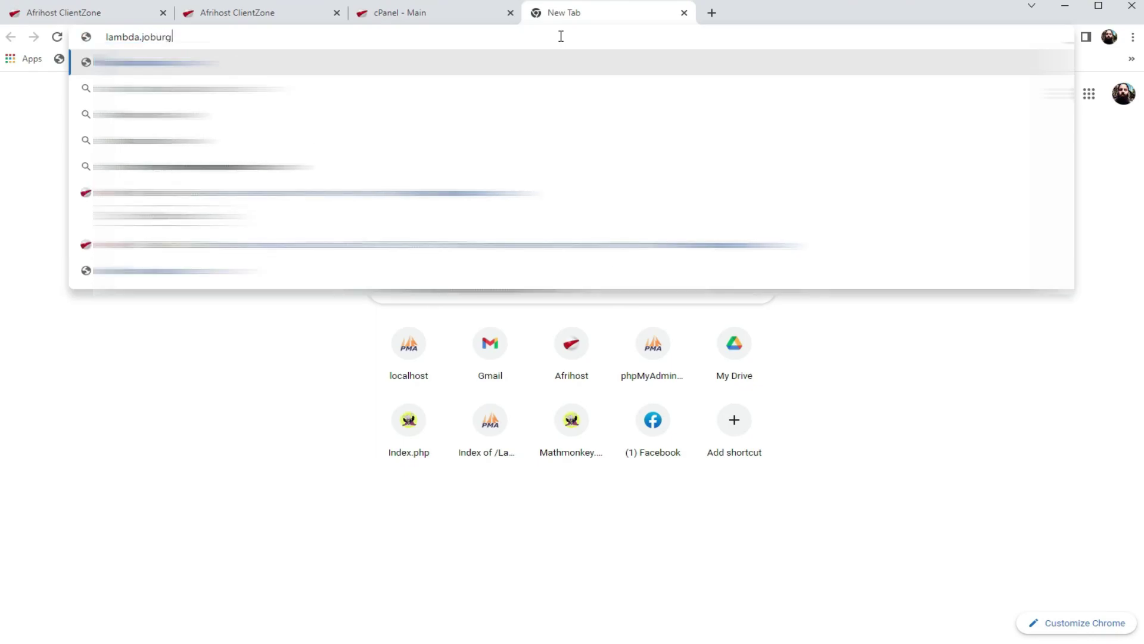
pyautogui.press('Return')
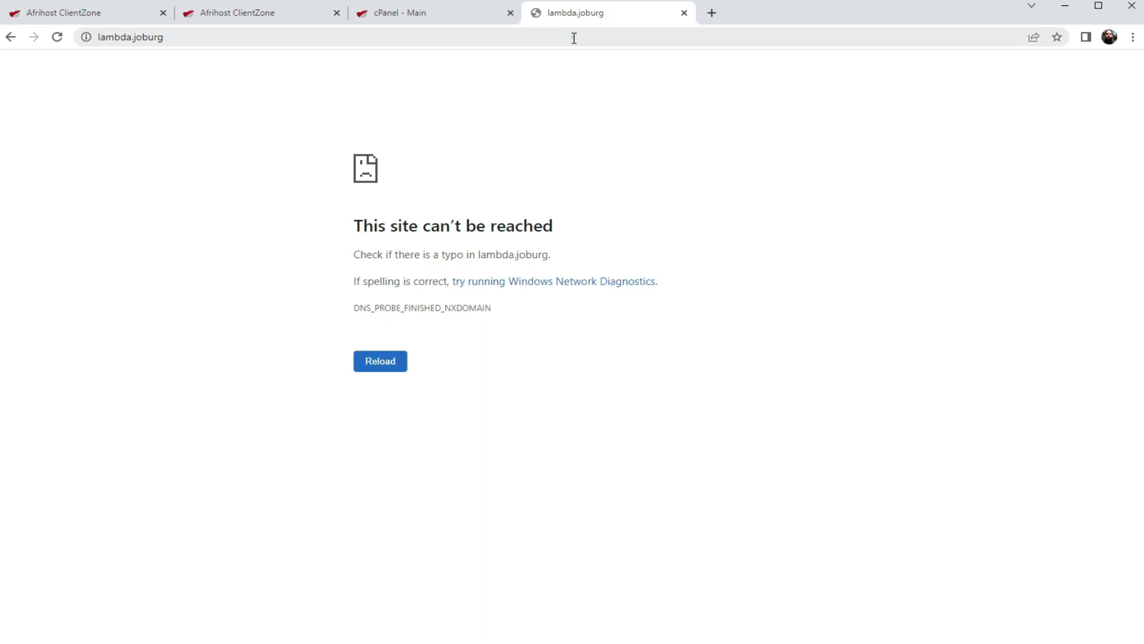
pyautogui.click(574, 38)
pyautogui.click(574, 38)
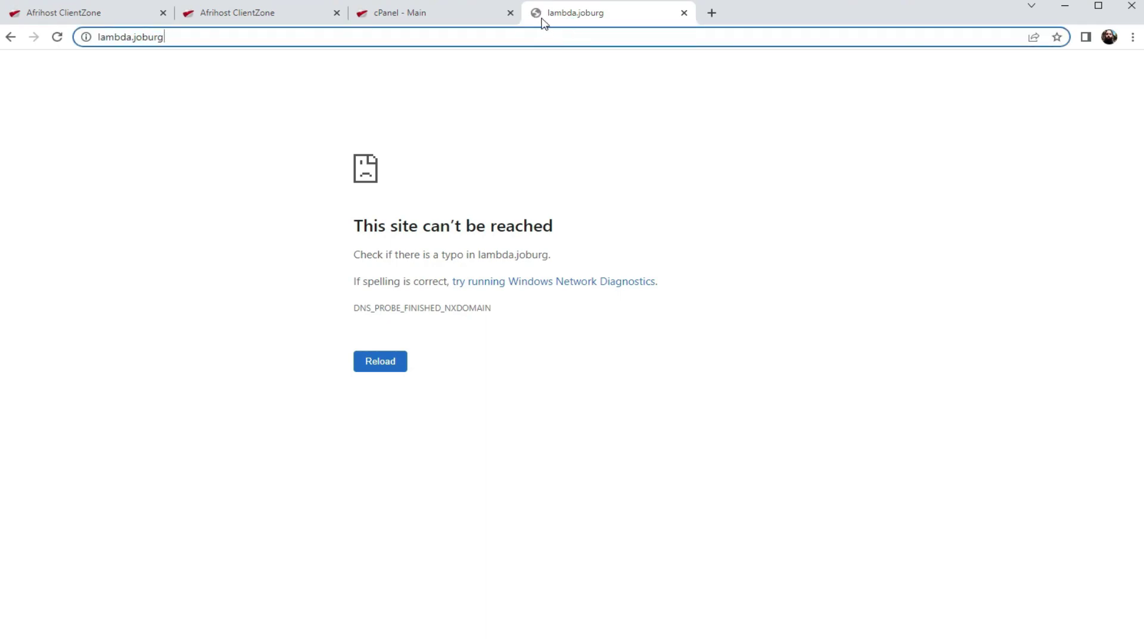
pyautogui.moveTo(421, 10)
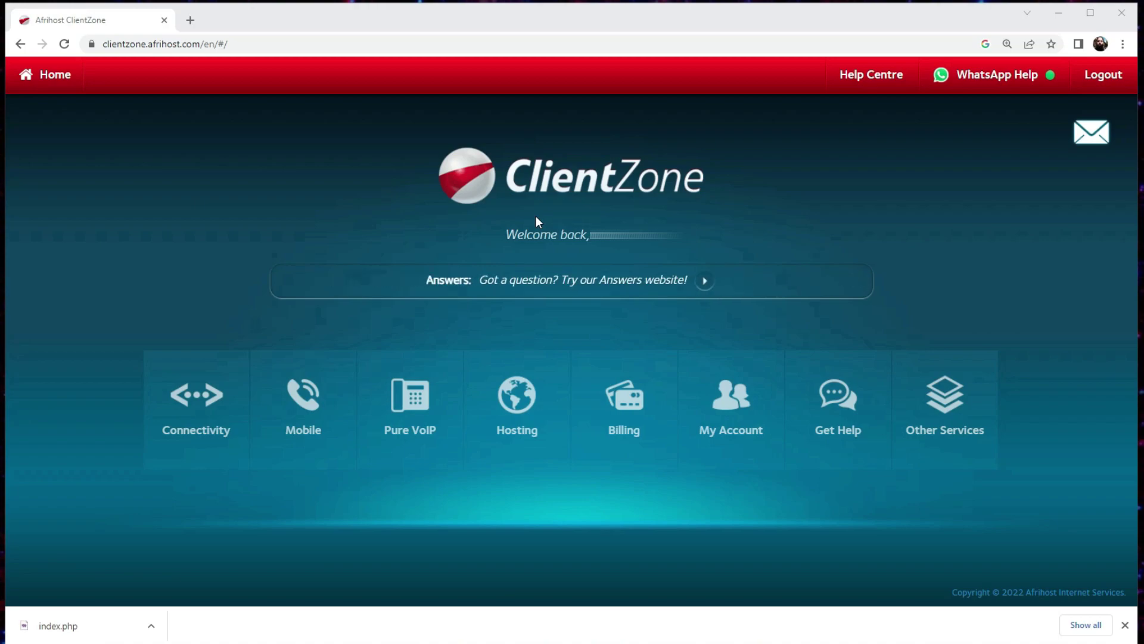
# Reload lambda.joburg in a fresh tab, now showing Afrihost's Coming Soon placeholder page.
pyautogui.click(190, 20)
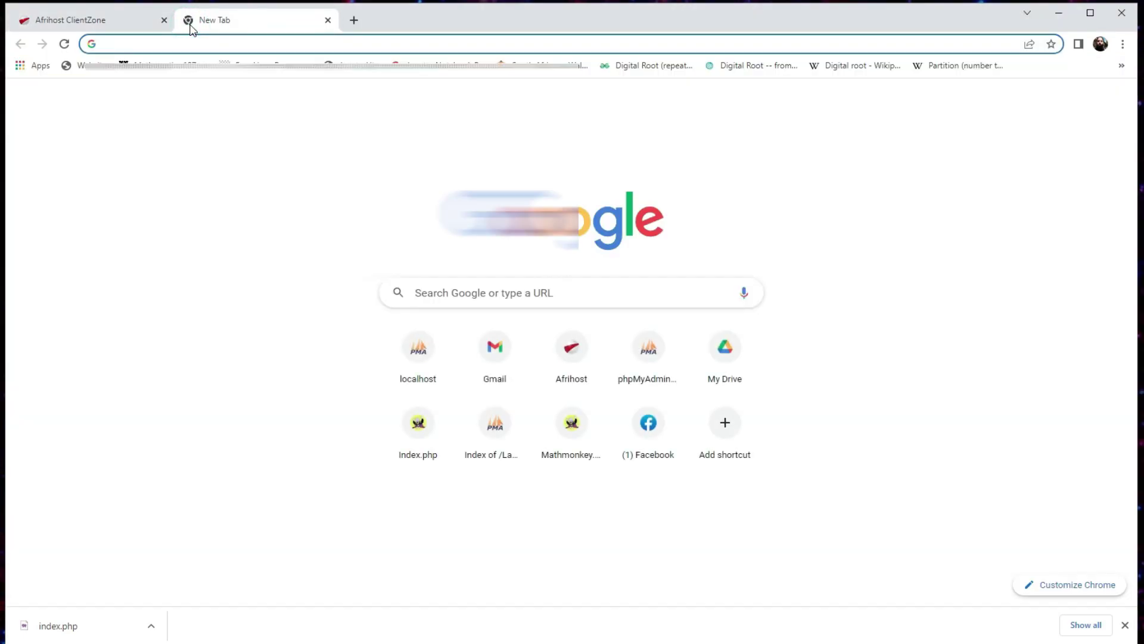
pyautogui.write('lambda.joburg')
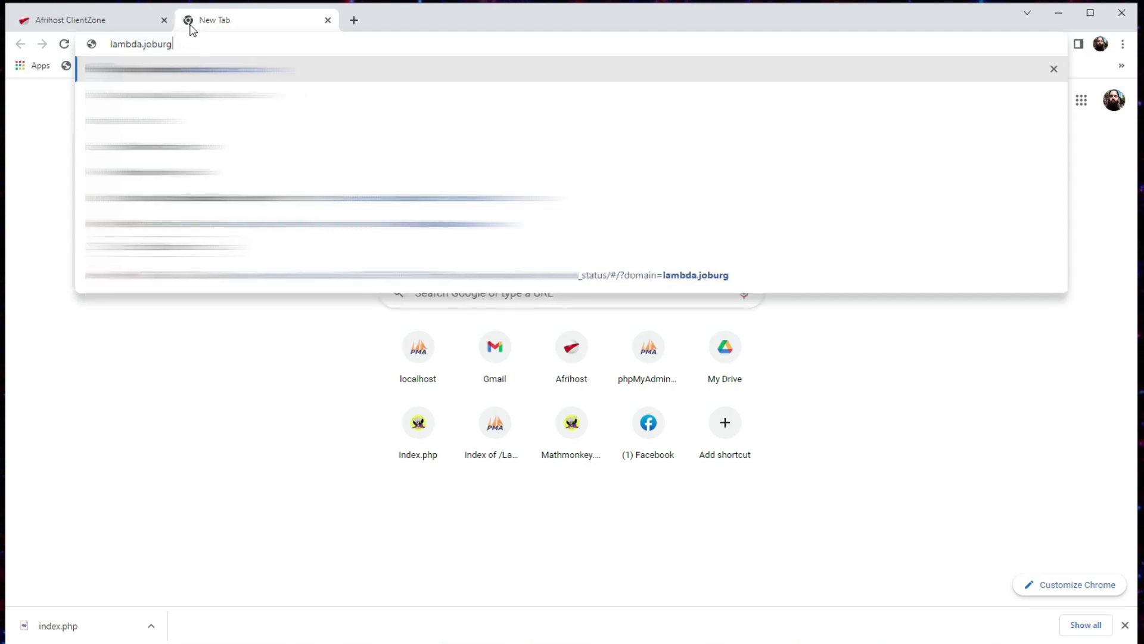
pyautogui.press('Return')
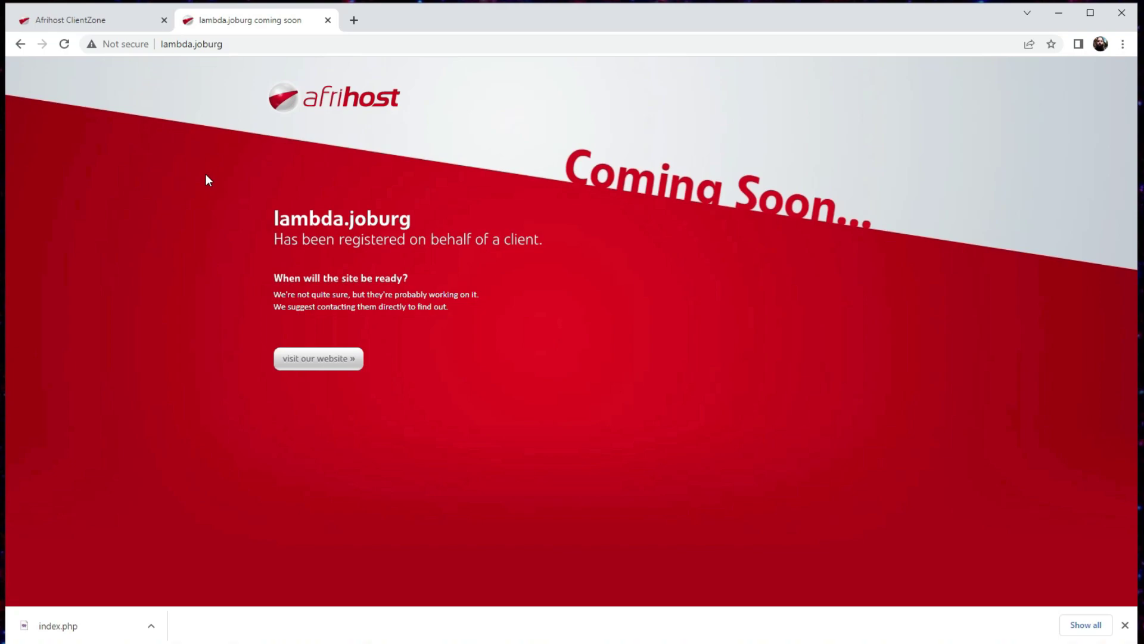
# Back in ClientZone, go through Hosting to lambda.joburg and open its Website Manager.
pyautogui.click(70, 26)
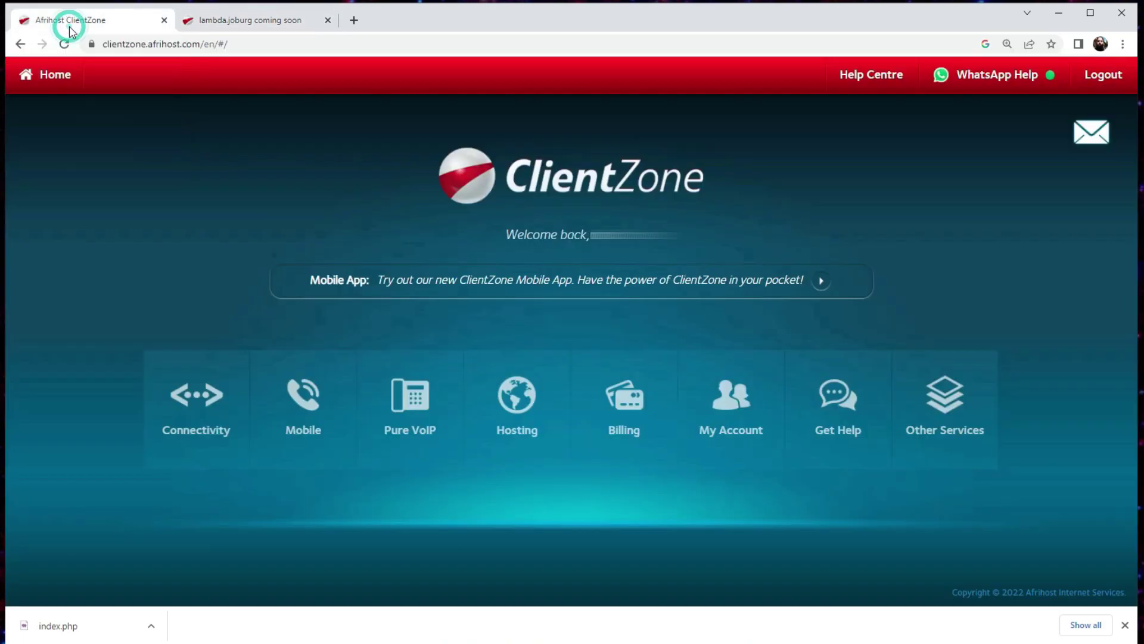
pyautogui.click(520, 398)
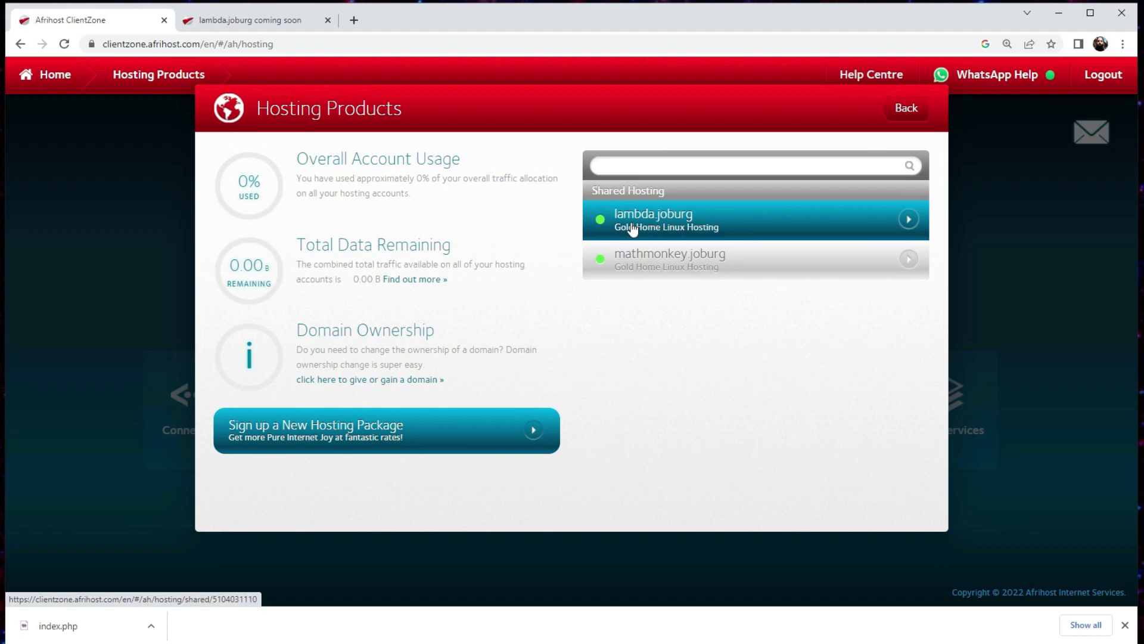
pyautogui.click(632, 228)
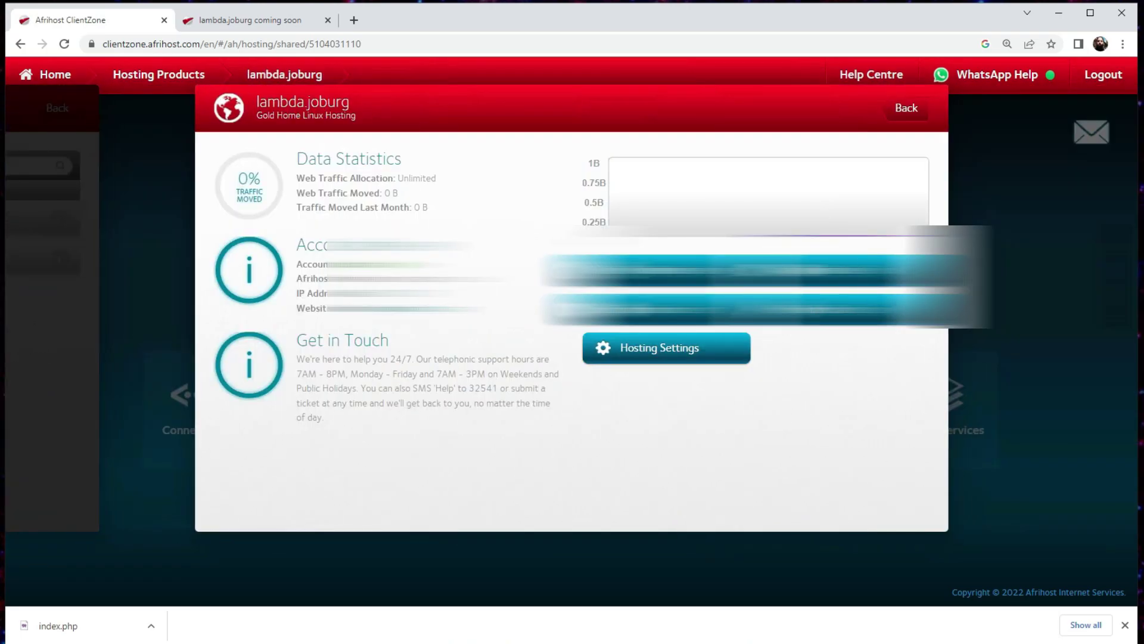
pyautogui.click(657, 277)
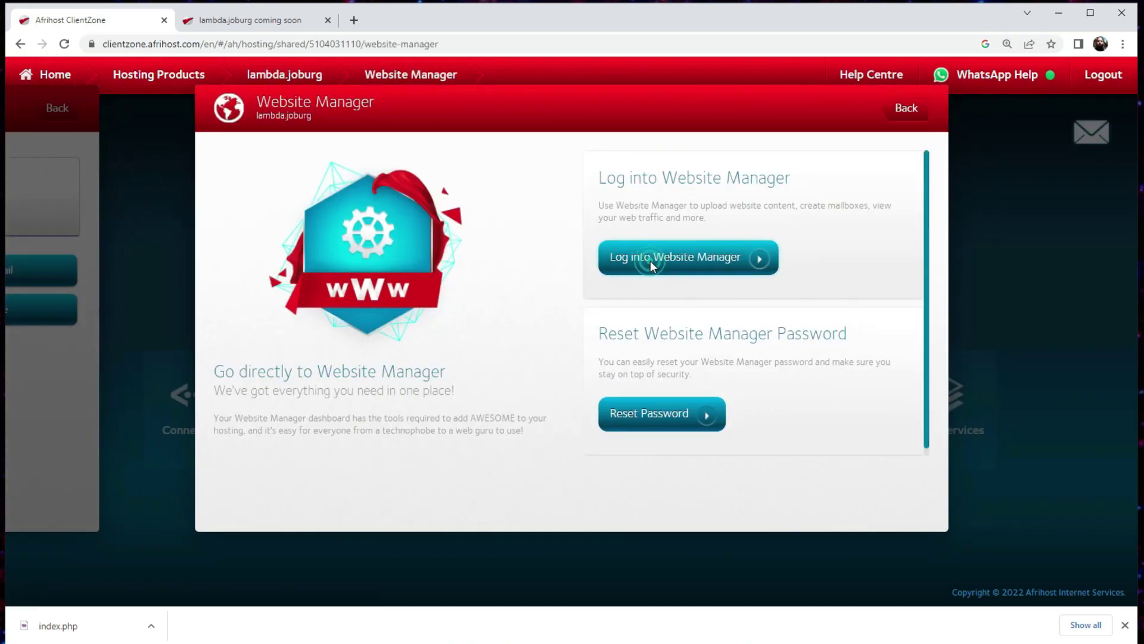
# Log into the lambda.joburg cPanel and scroll through its main page.
pyautogui.click(651, 263)
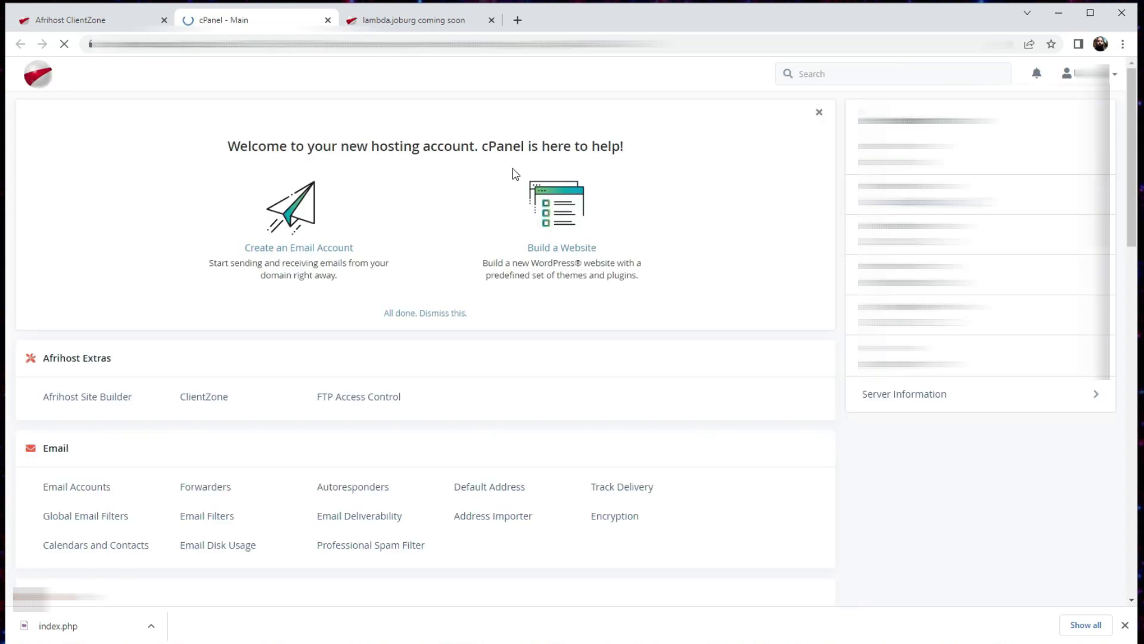
pyautogui.scroll(-2, 401, 281)
pyautogui.scroll(-6, 153, 426)
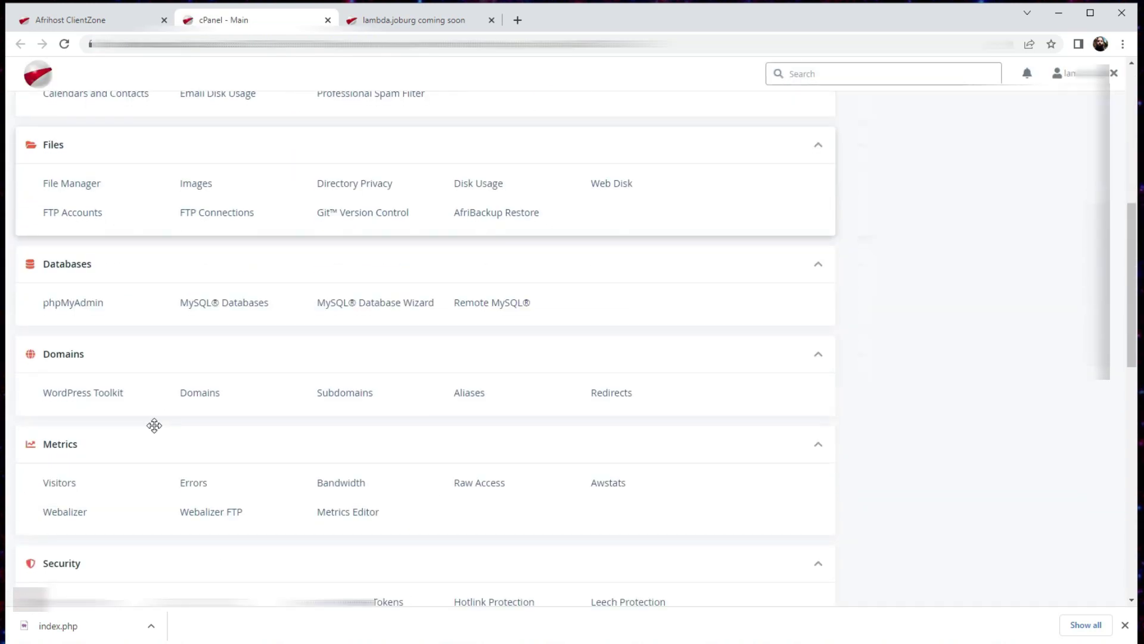
pyautogui.scroll(2, 153, 424)
# Bring up the link options for File Manager on the cPanel main page.
pyautogui.rightClick(94, 301)
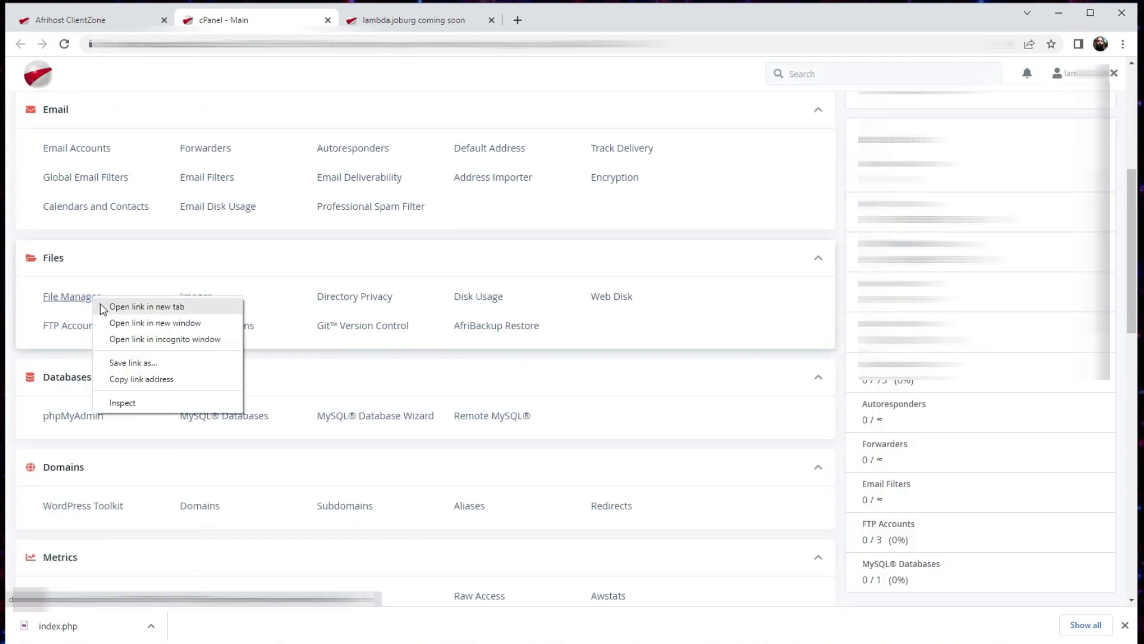
pyautogui.scroll(5, 542, 282)
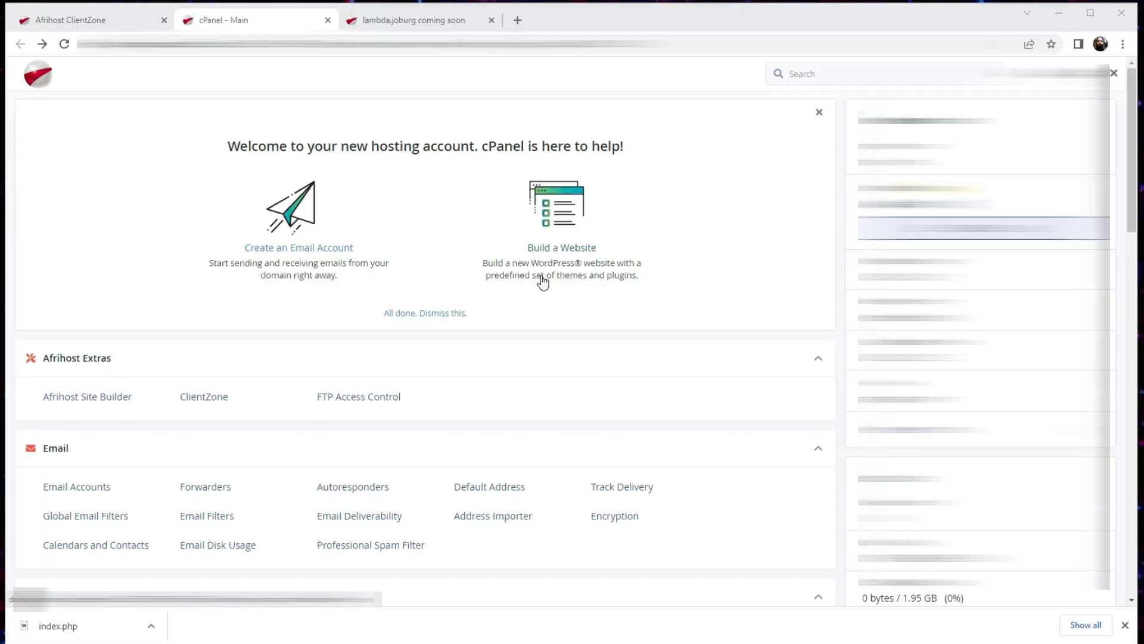
pyautogui.scroll(-4, 543, 281)
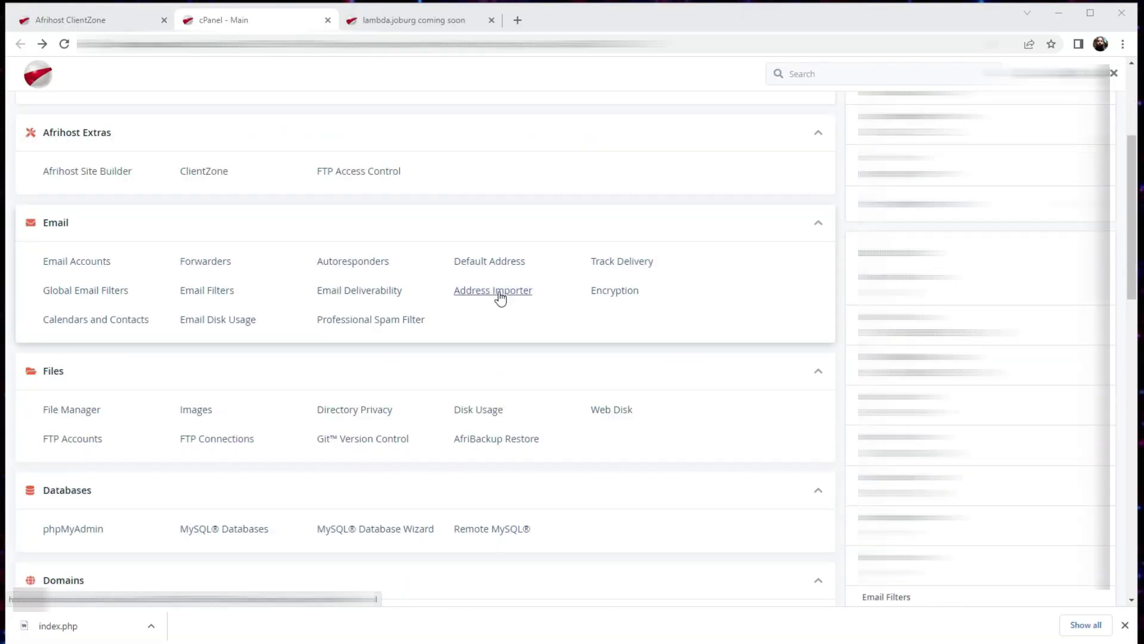
pyautogui.scroll(4, 500, 296)
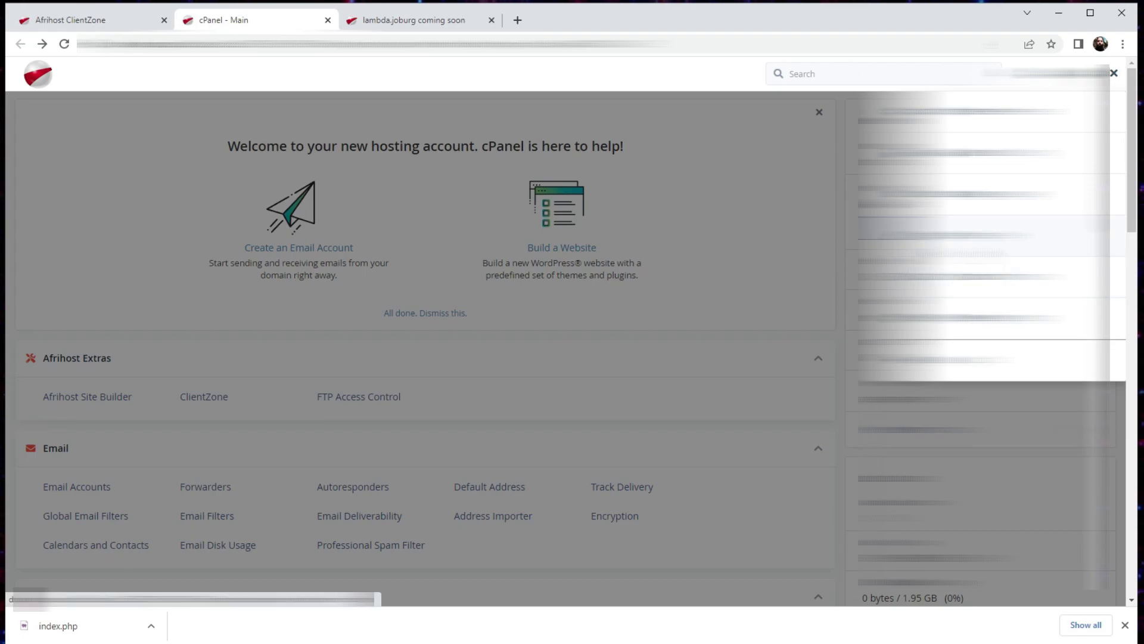
# Change the cPanel style from Glass to Dark.
pyautogui.click(953, 236)
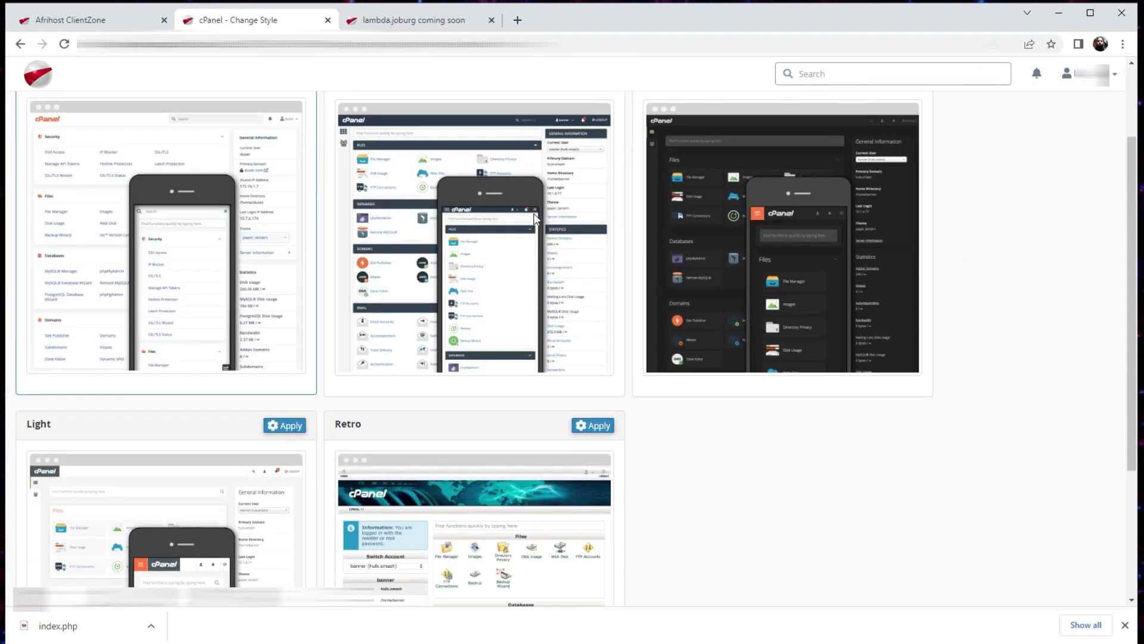
pyautogui.scroll(-2, 376, 227)
pyautogui.scroll(2, 449, 247)
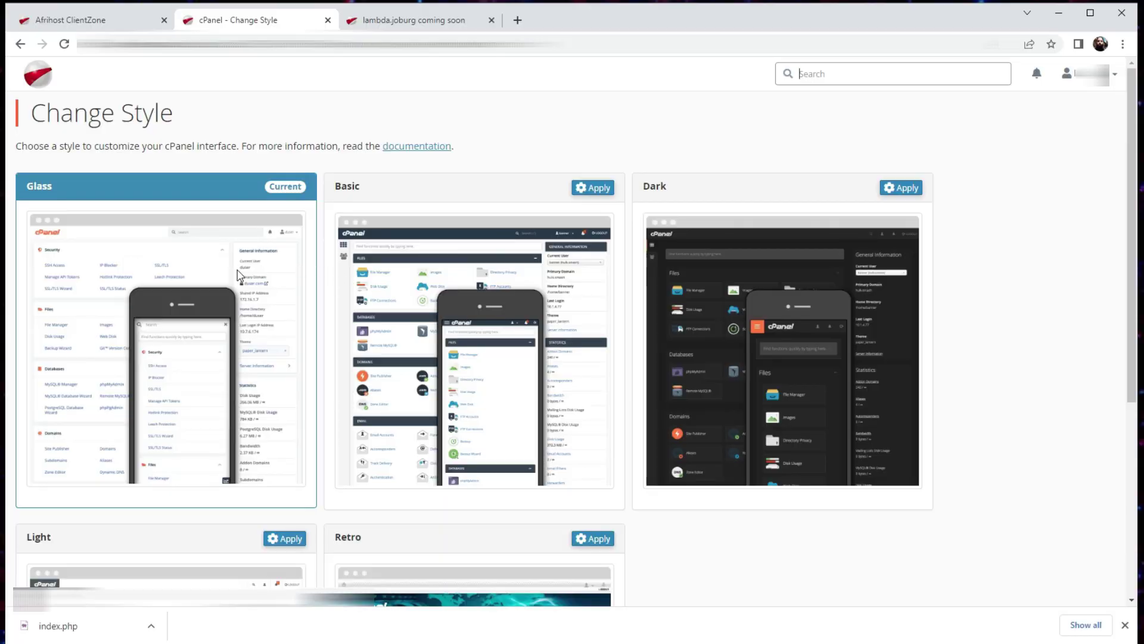
pyautogui.scroll(-2, 561, 268)
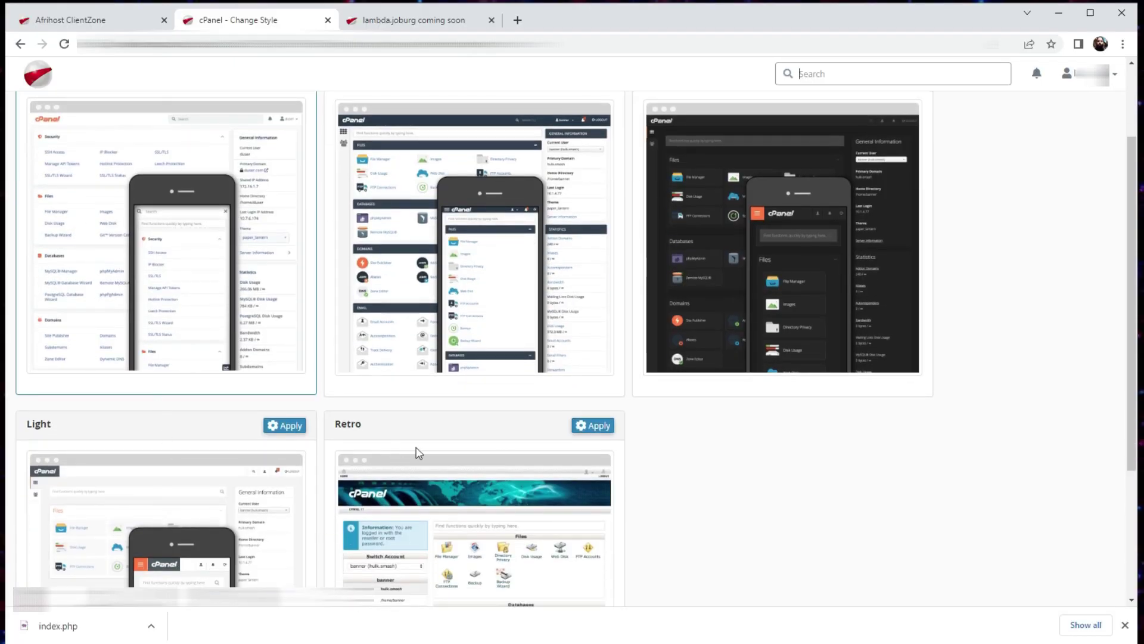
pyautogui.scroll(2, 759, 310)
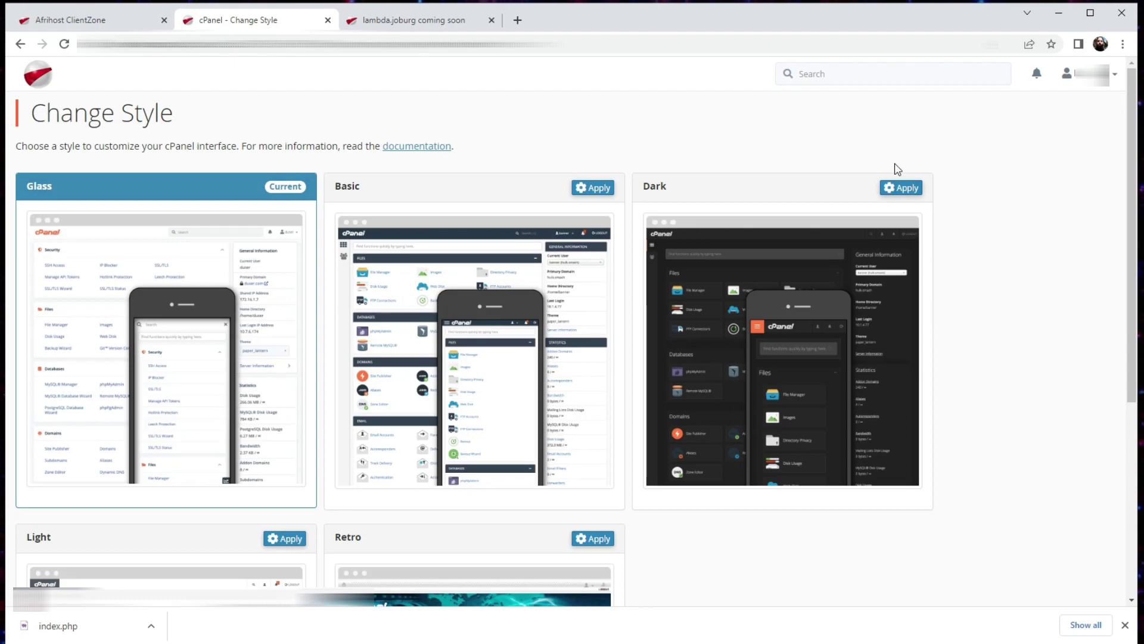
pyautogui.click(903, 188)
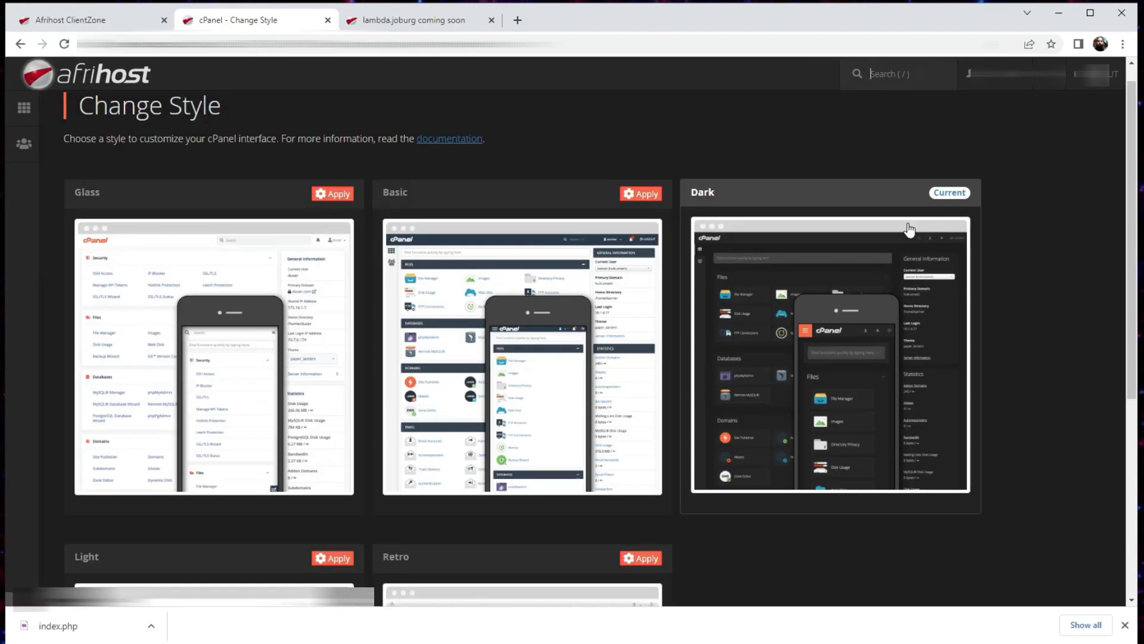
# Return to the cPanel main dashboard, now shown in dark colours.
pyautogui.scroll(-4, 373, 185)
pyautogui.scroll(4, 373, 184)
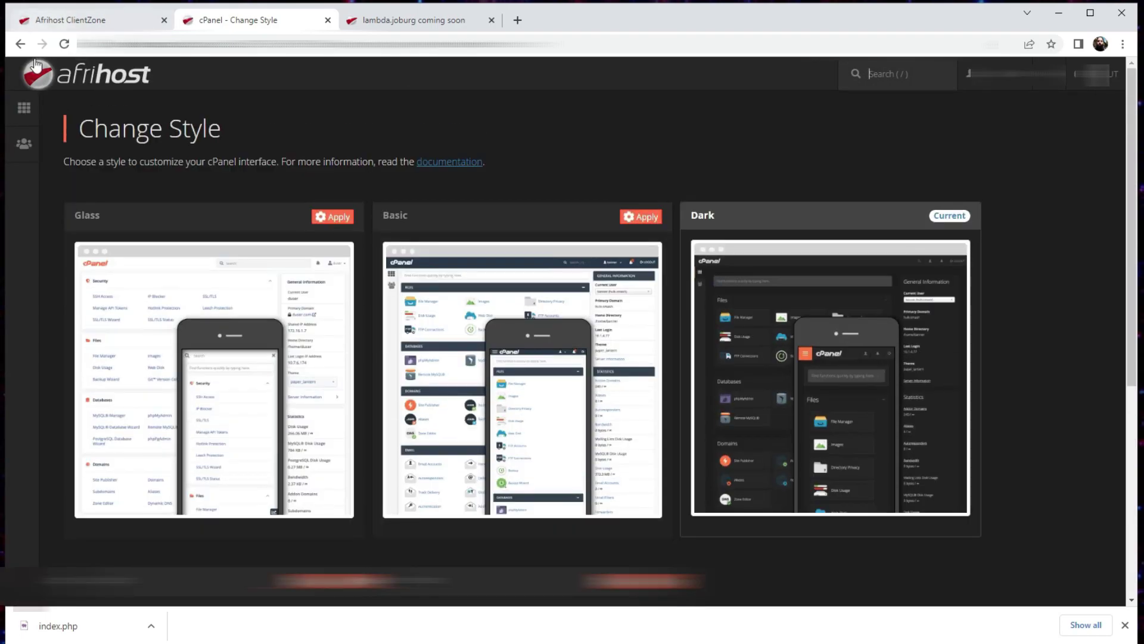
pyautogui.click(24, 109)
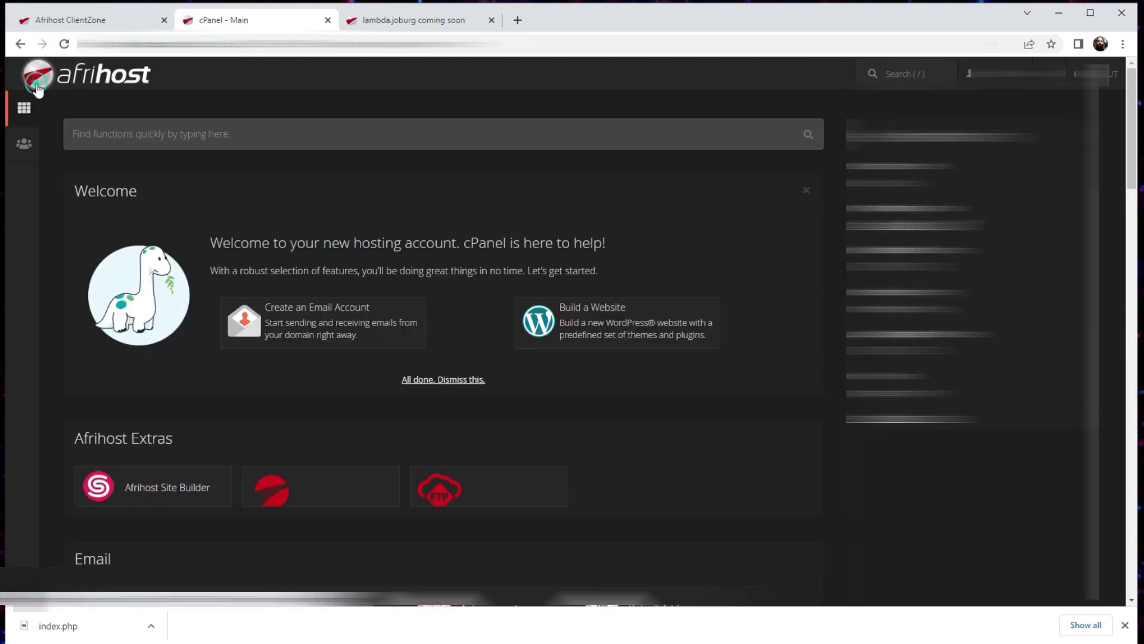
# Scroll the Dark-styled cPanel main page to find File Manager in the Files section.
pyautogui.scroll(-10, 513, 118)
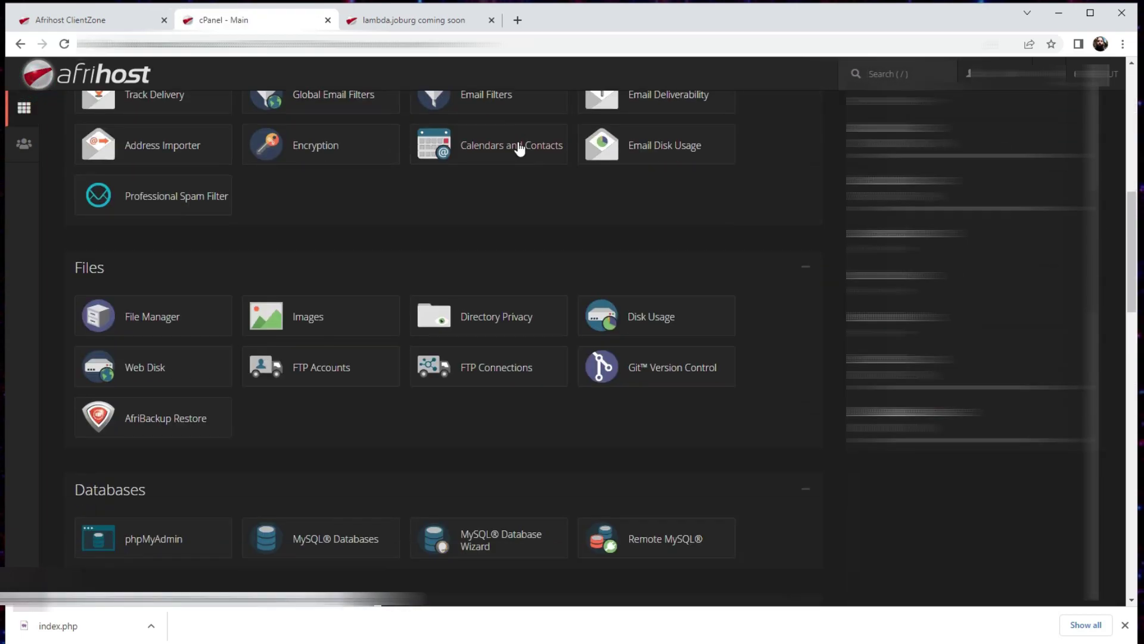
pyautogui.scroll(4, 399, 179)
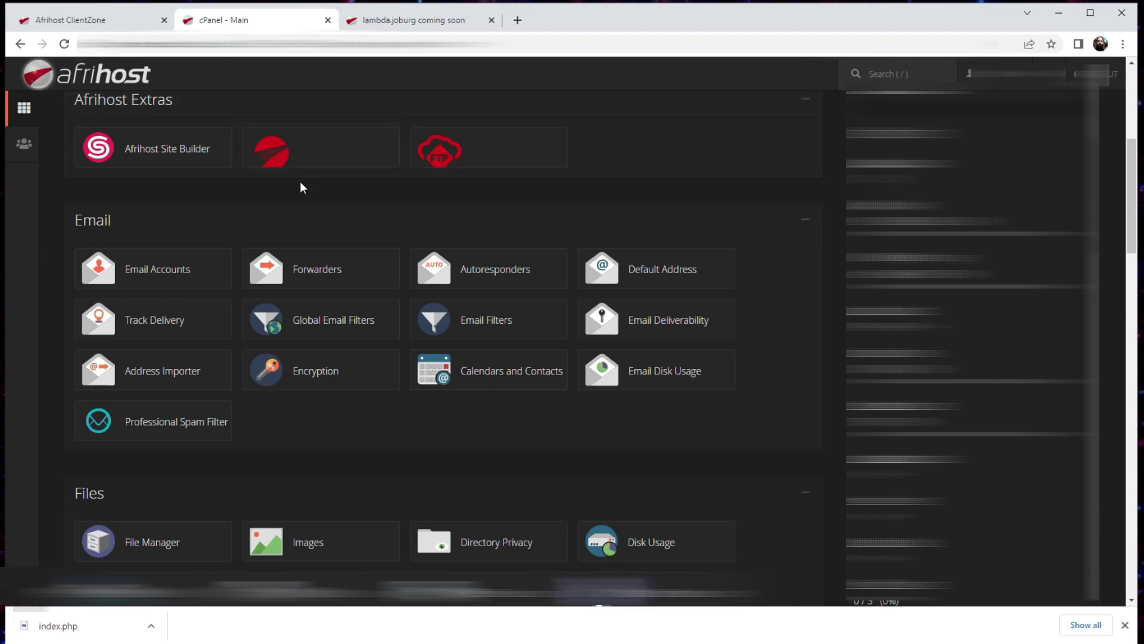
pyautogui.scroll(-2, 302, 186)
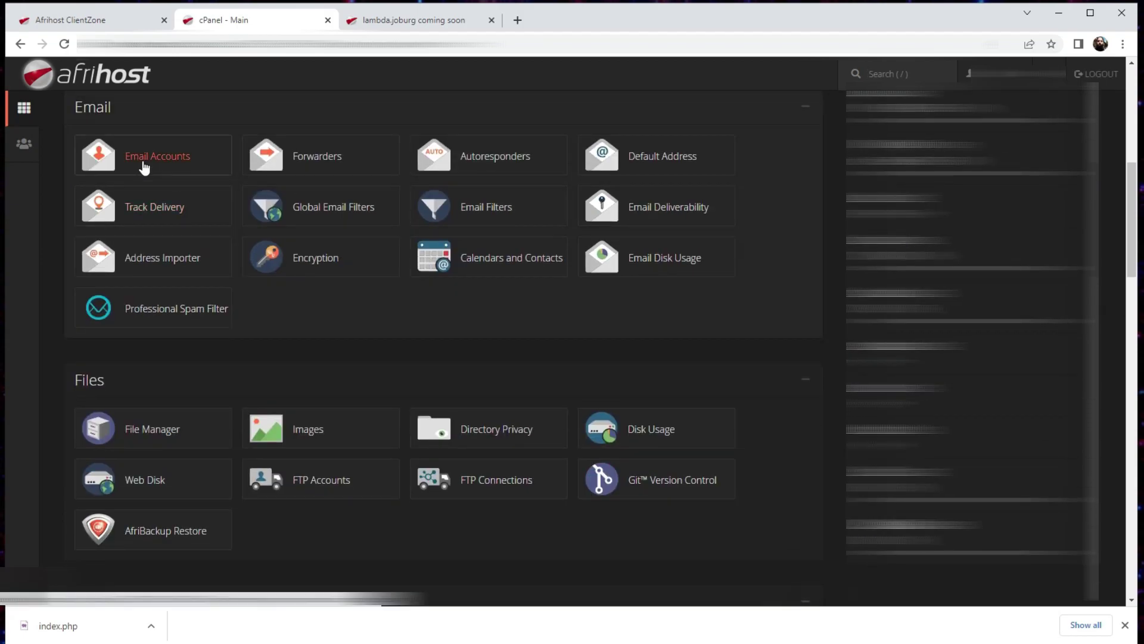
pyautogui.scroll(-2, 163, 401)
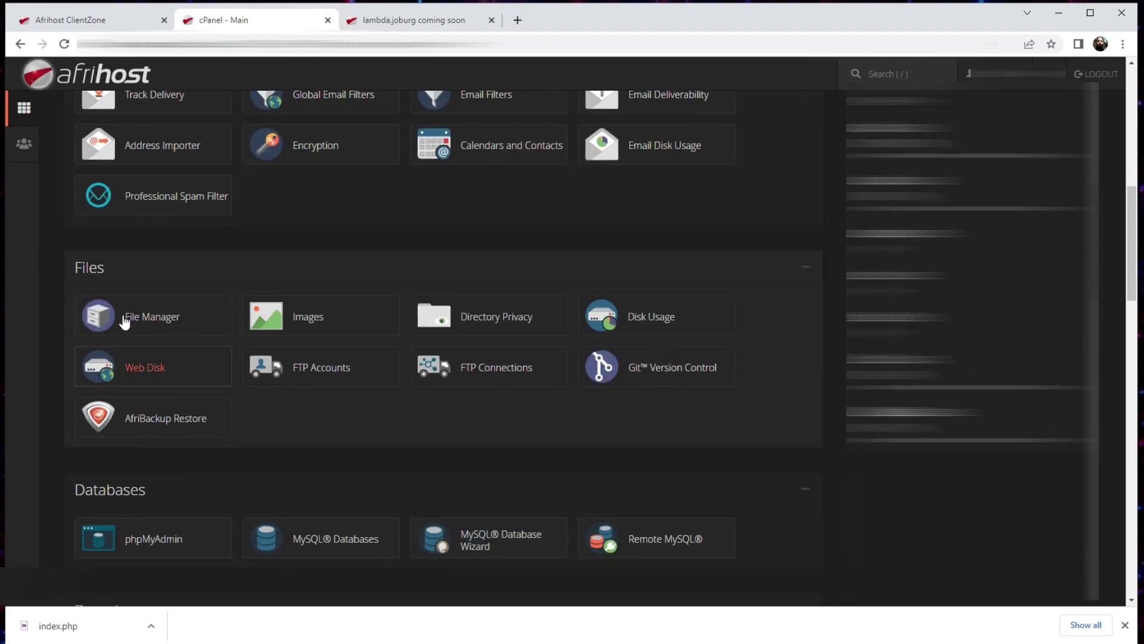
pyautogui.scroll(-3, 209, 316)
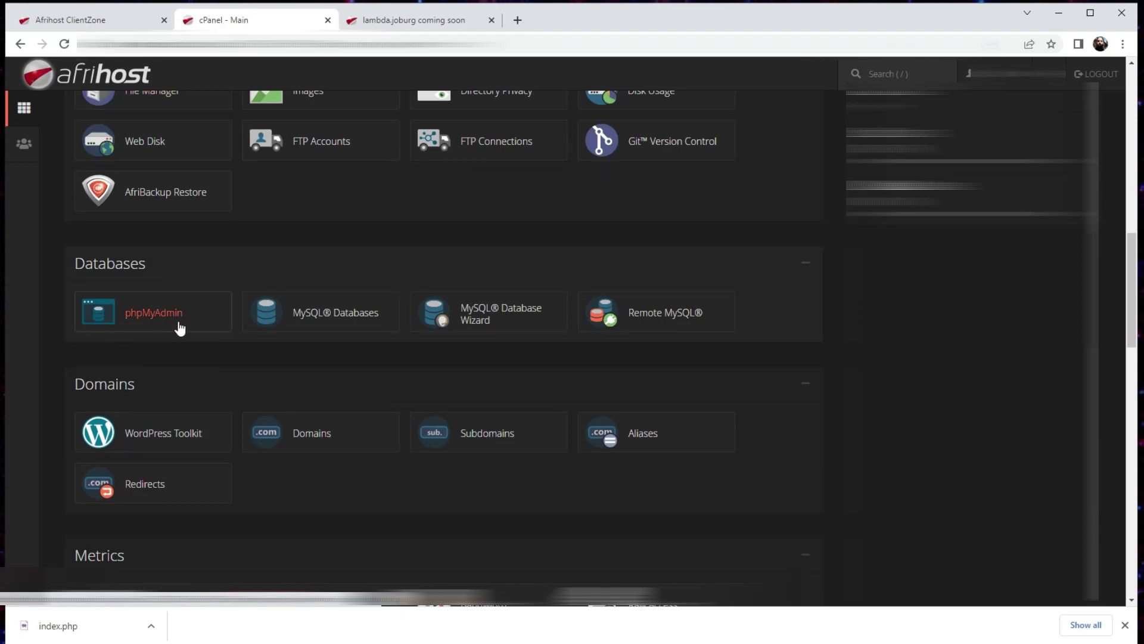
pyautogui.scroll(3, 207, 348)
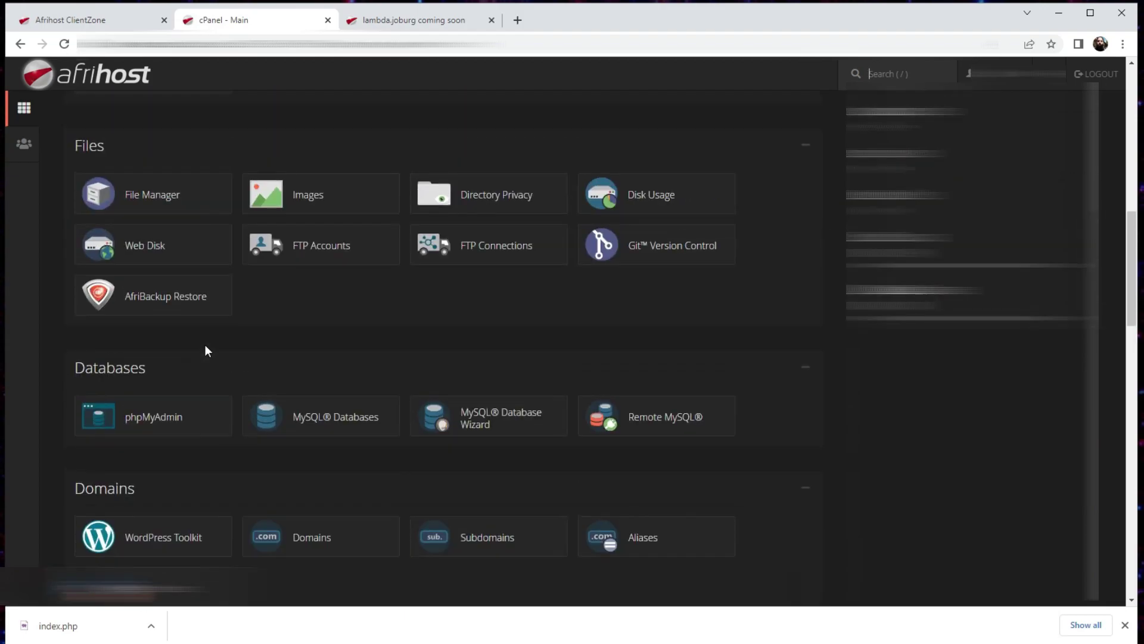
pyautogui.scroll(2, 205, 349)
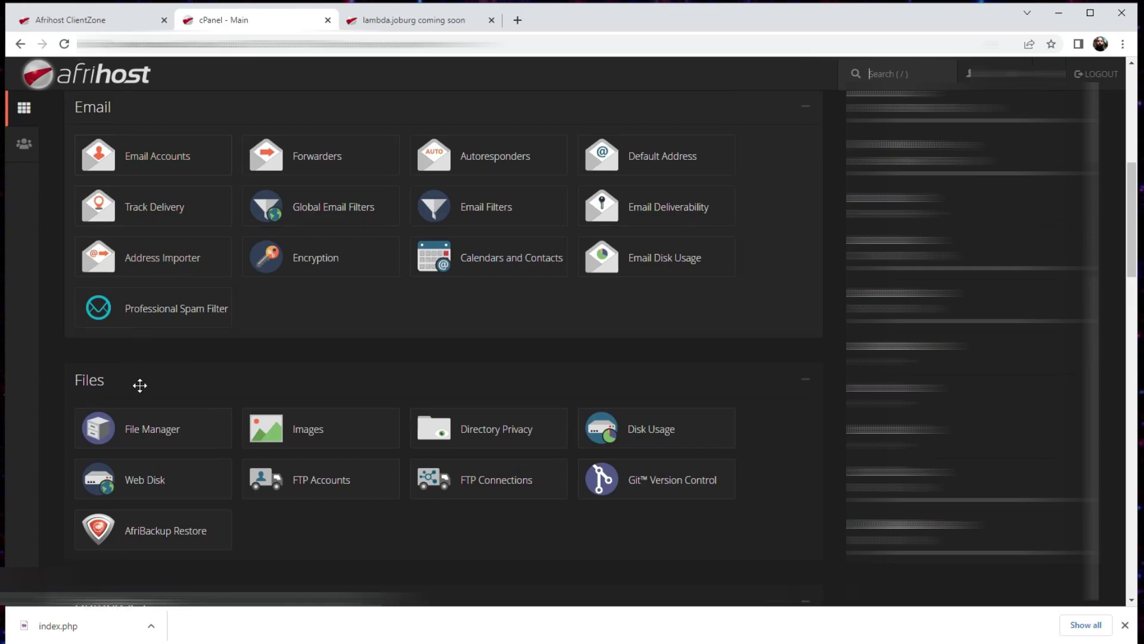
# Open File Manager and bring up the actions for the public_html folder.
pyautogui.click(144, 429)
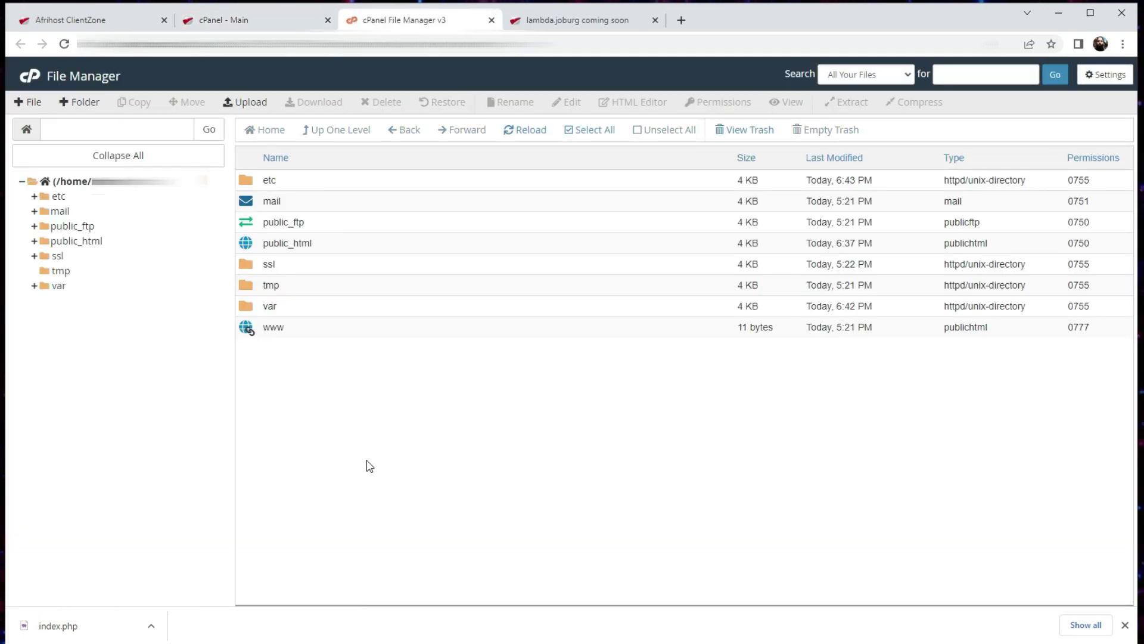
pyautogui.click(335, 253)
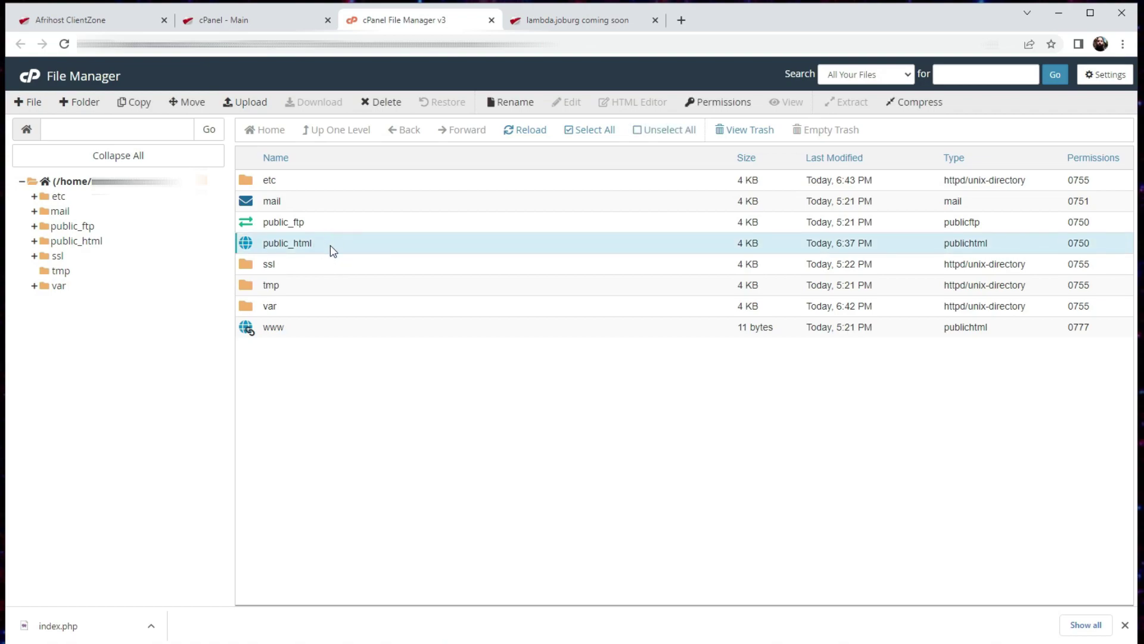
pyautogui.rightClick(333, 250)
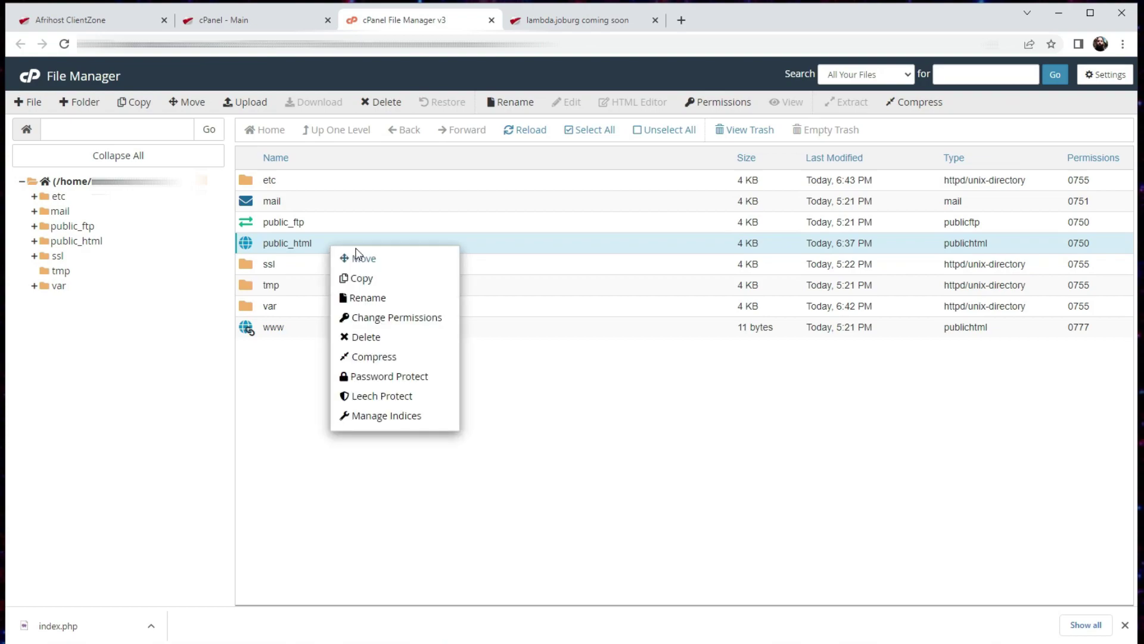
# Open public_html and bring up the actions for index.php.
pyautogui.doubleClick(320, 241)
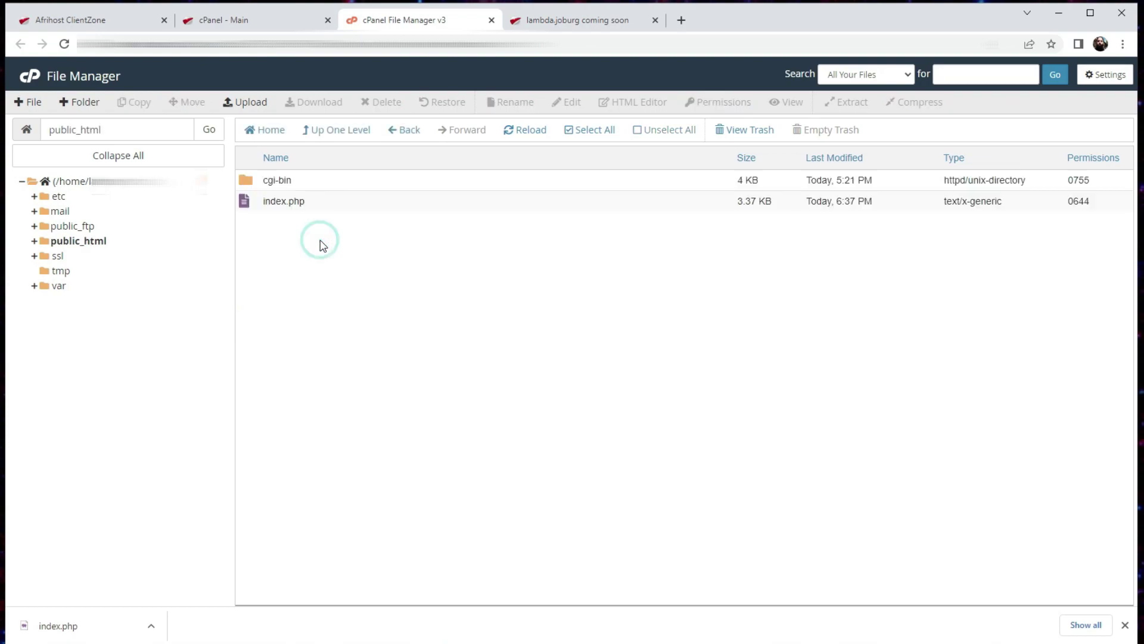
pyautogui.click(318, 206)
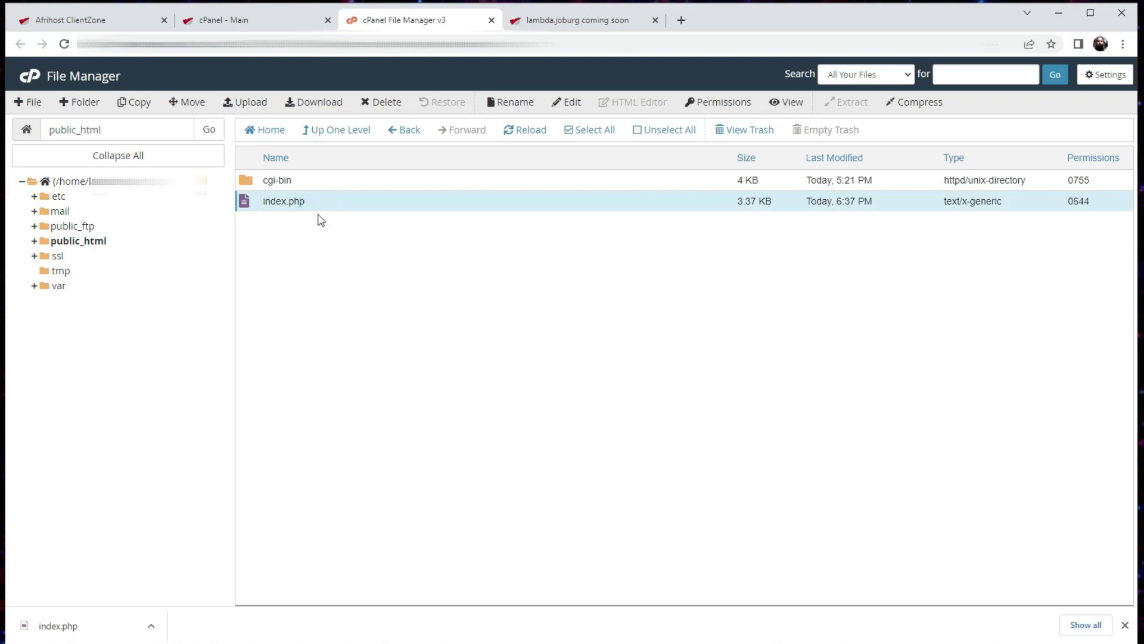
pyautogui.rightClick(320, 210)
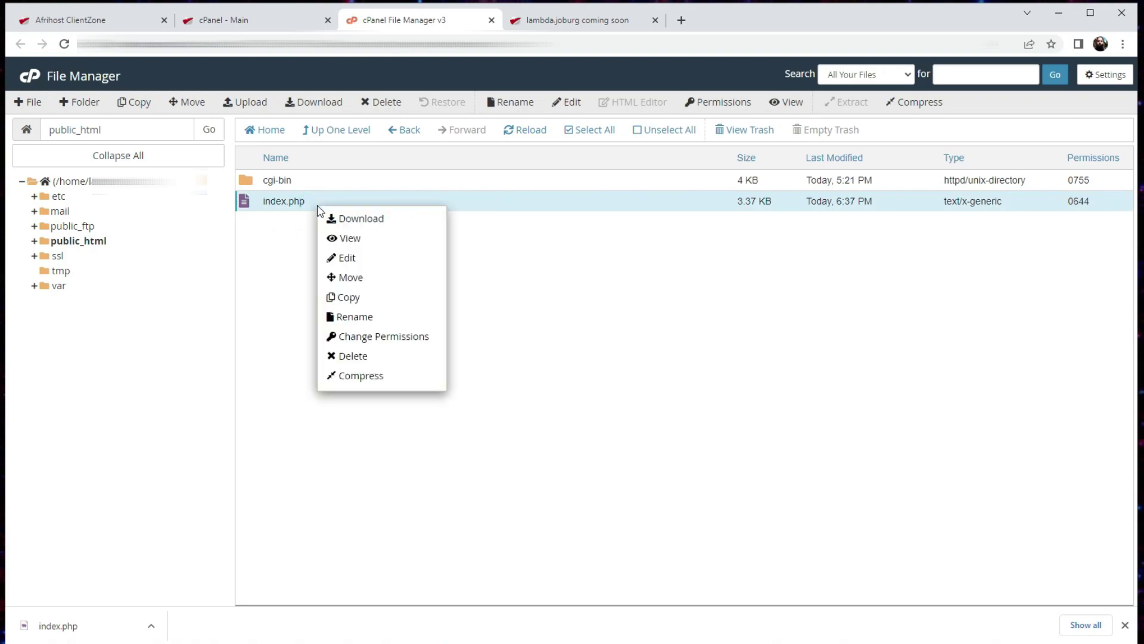
# Open index.php in the code editor and compare it with the live lambda.joburg site.
pyautogui.click(345, 257)
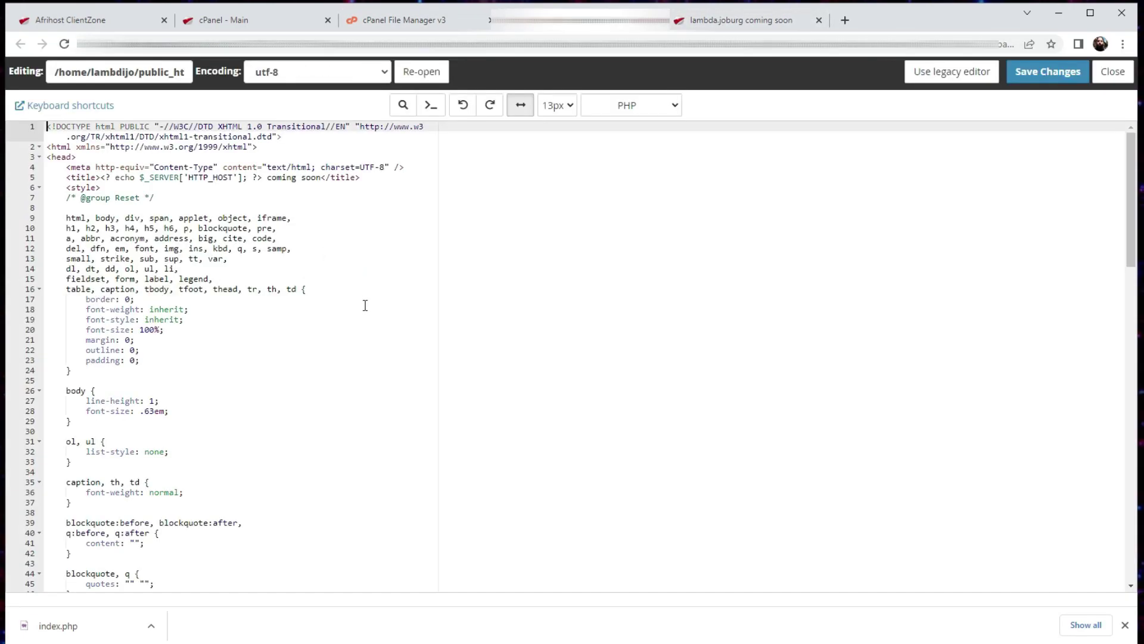
pyautogui.click(322, 249)
pyautogui.moveTo(48, 126); pyautogui.dragTo(189, 486)
pyautogui.click(228, 404)
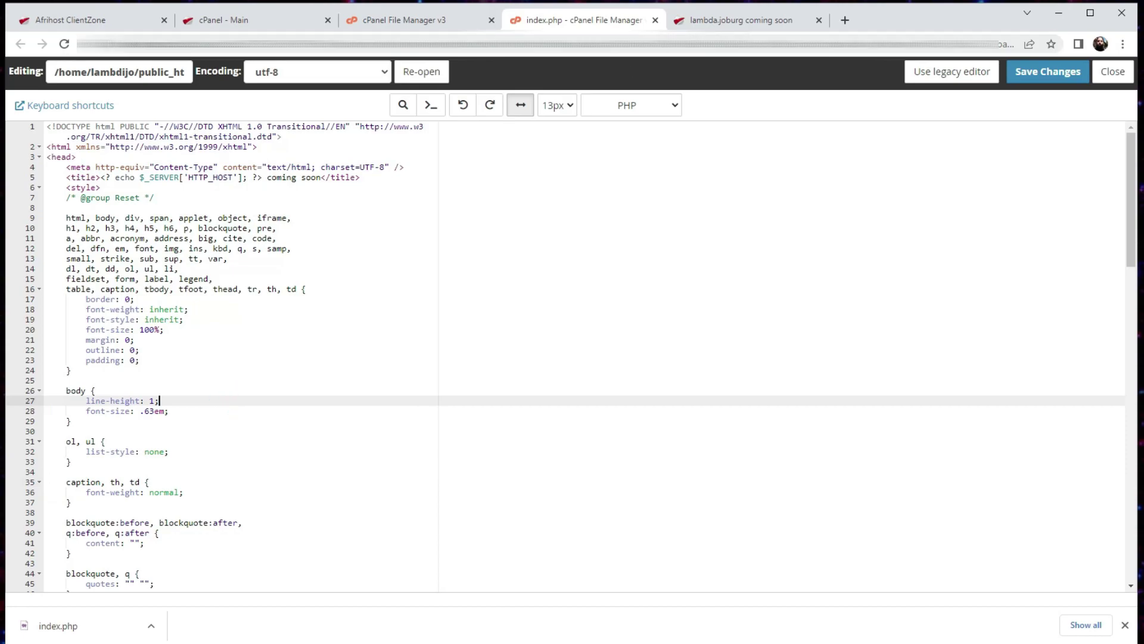
pyautogui.click(712, 22)
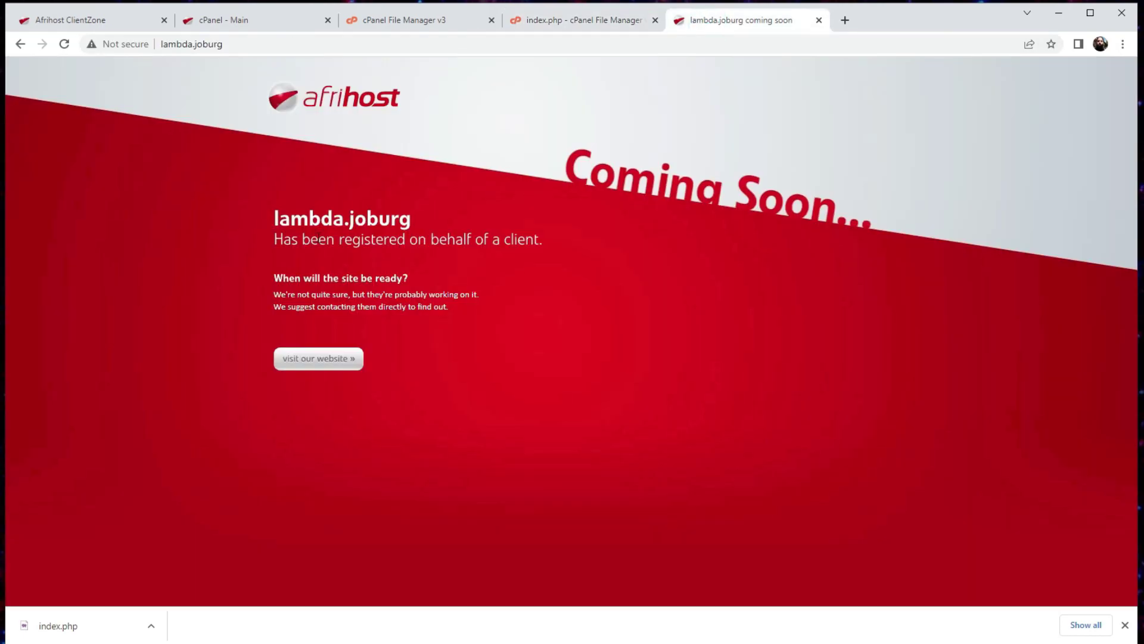
pyautogui.click(576, 22)
# Delete all of the existing code in index.php.
pyautogui.click(229, 220)
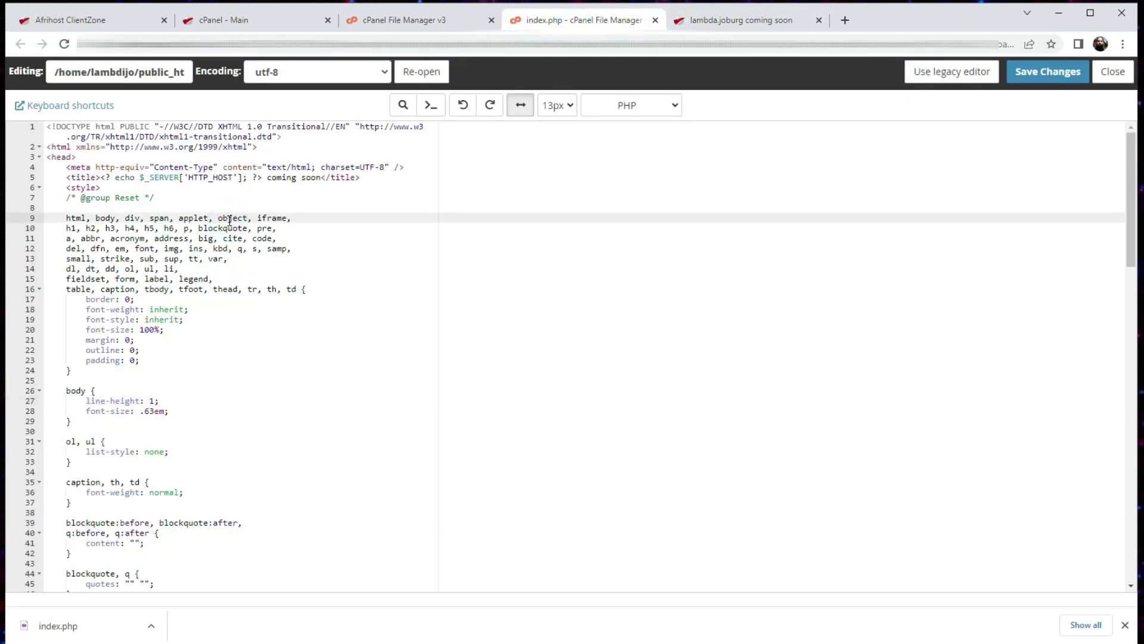
pyautogui.hotkey('ctrl', 'a')
pyautogui.press('Delete')
# Write a PHP block echoing "Hello World" into index.php.
pyautogui.write('<>')
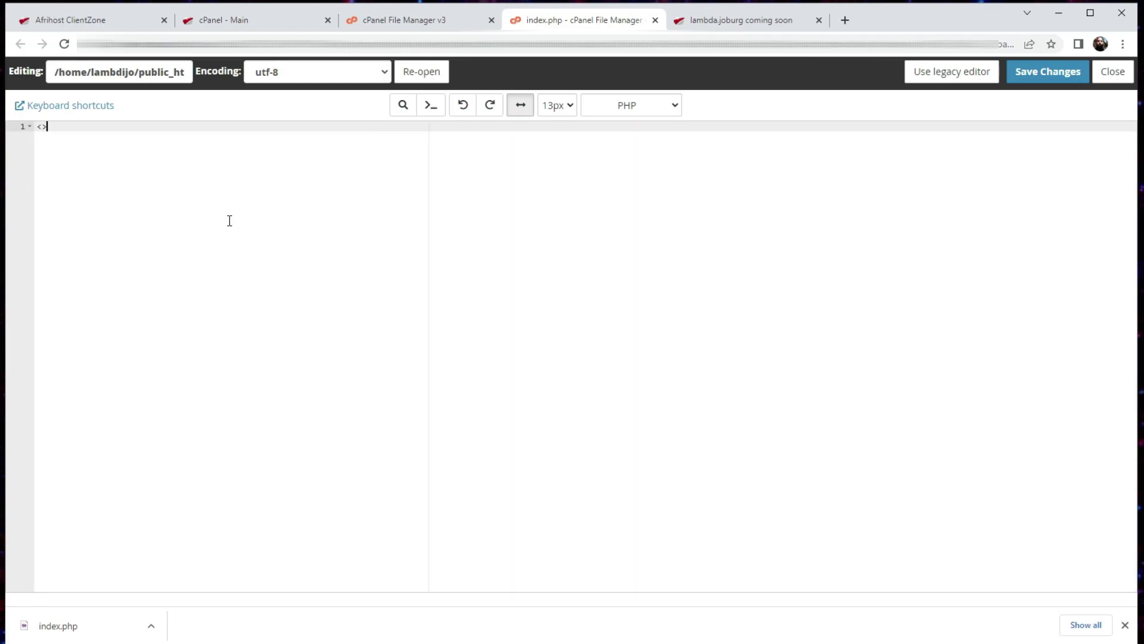
pyautogui.press('Left')
pyautogui.write('??')
pyautogui.press('Left')
pyautogui.write('php')
pyautogui.press('Return')
pyautogui.press('Return')
pyautogui.press('Return')
pyautogui.press('Return')
pyautogui.press('Up')
pyautogui.press('Up')
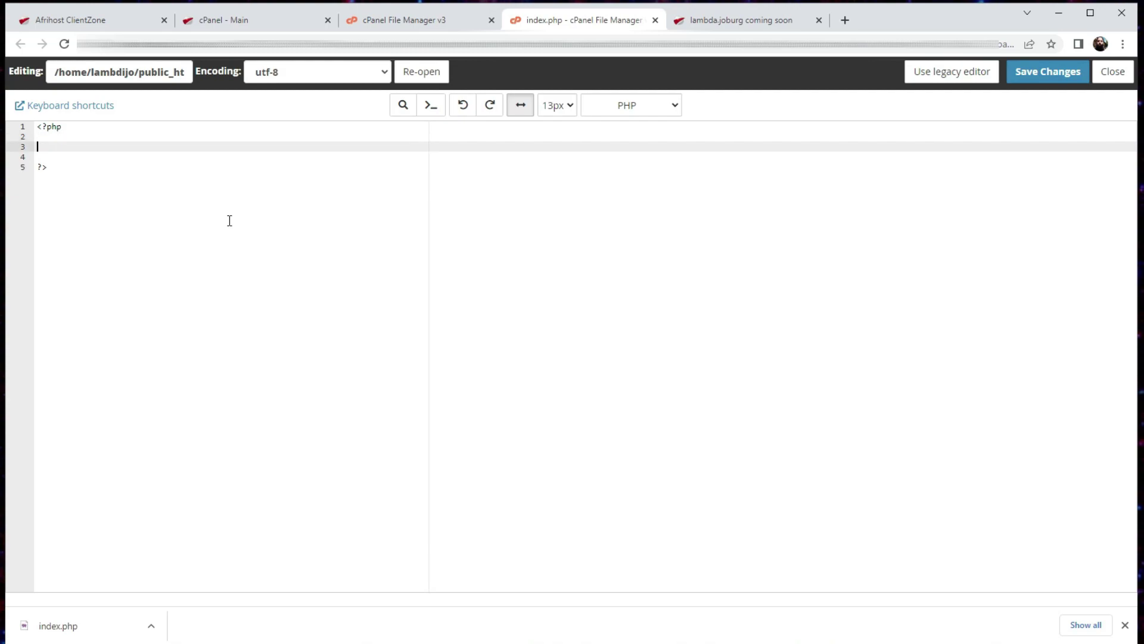
pyautogui.write('echo "Hello World')
# Try saving with Ctrl+S, dismiss the browser's save-as dialog, and reposition the caret.
pyautogui.hotkey('ctrl', 's')
pyautogui.click(397, 358)
pyautogui.click(230, 177)
pyautogui.click(197, 151)
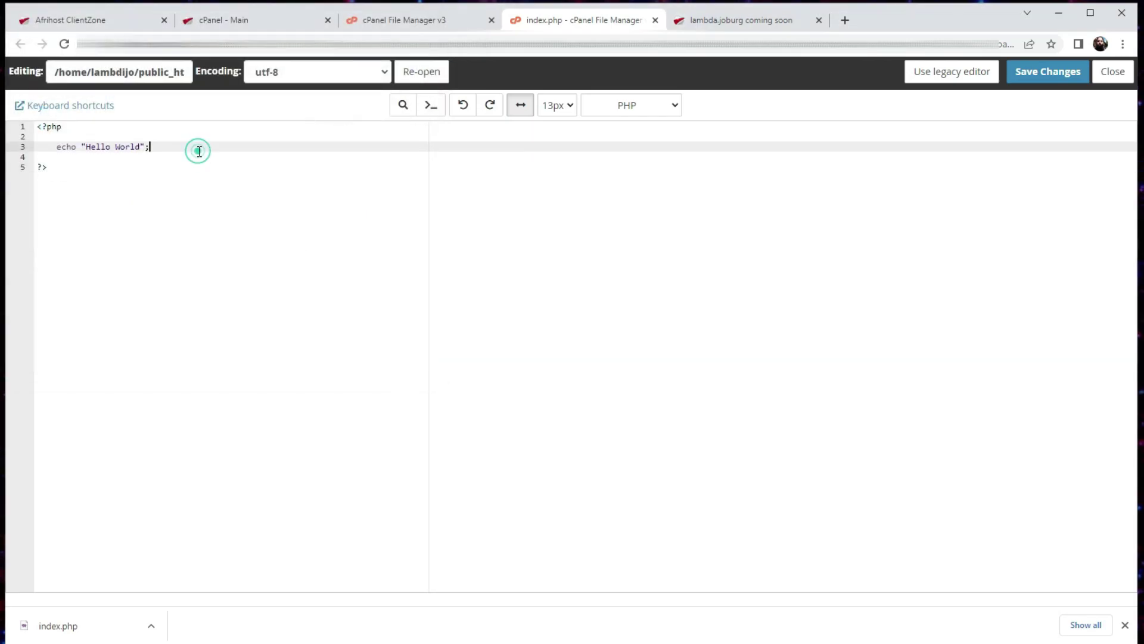
# Save index.php, reload lambda.joburg to confirm it shows Hello World, then return to the editor.
pyautogui.click(1056, 71)
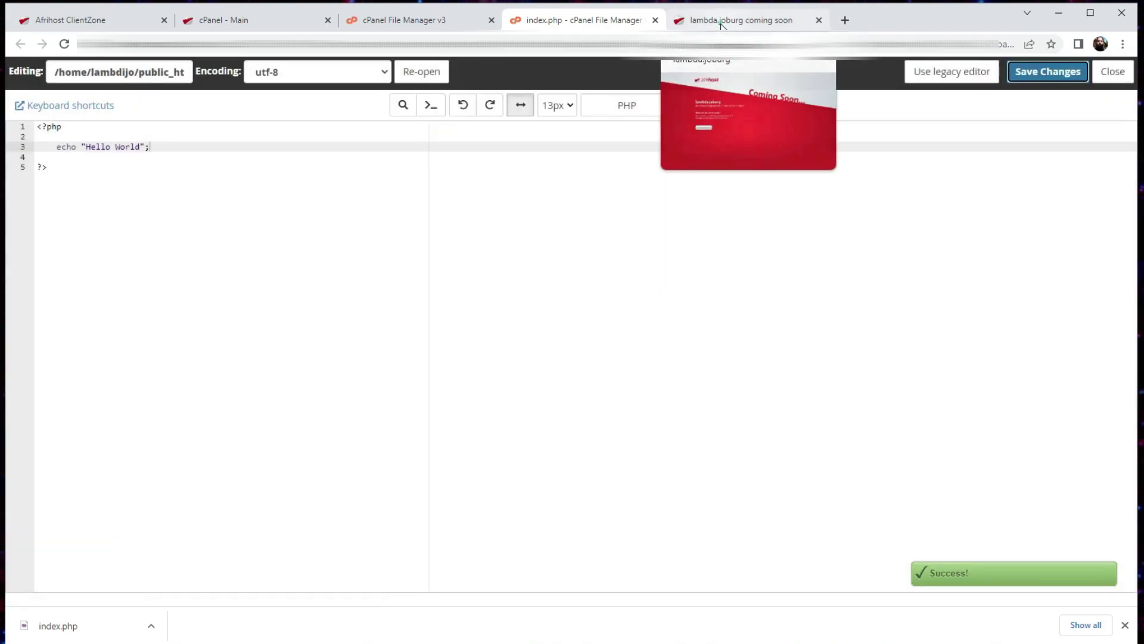
pyautogui.click(723, 24)
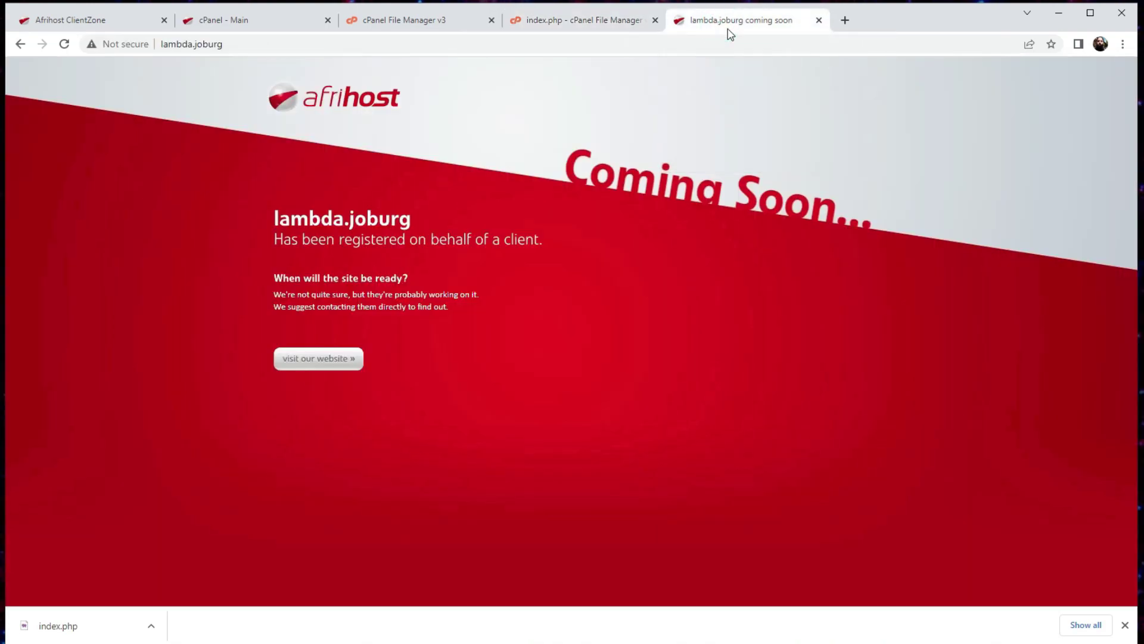
pyautogui.click(64, 44)
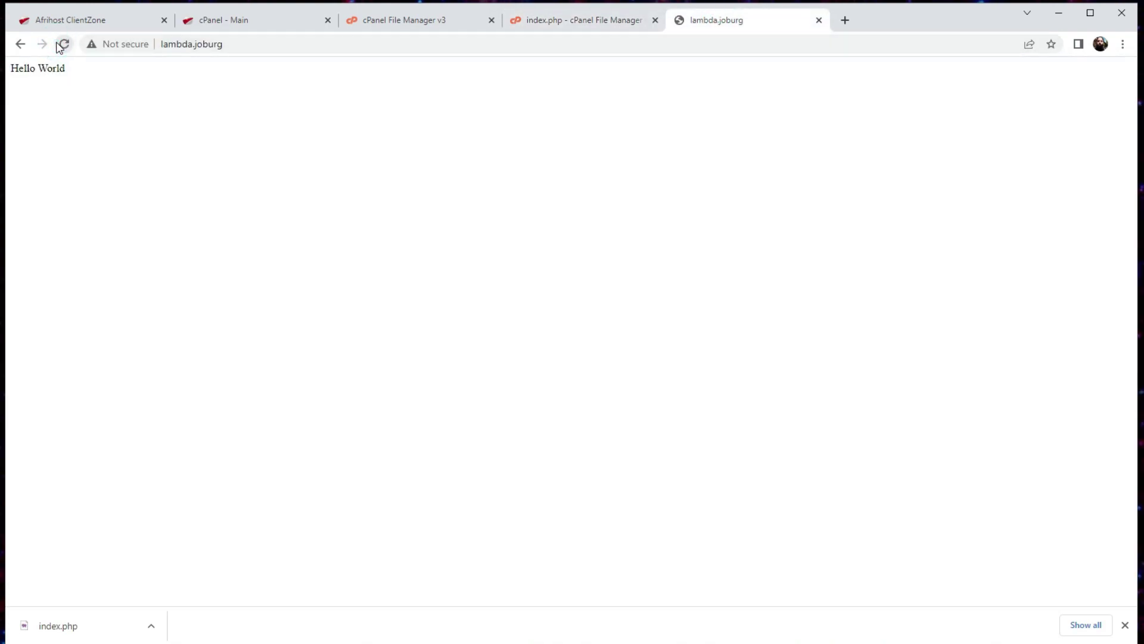
pyautogui.click(153, 127)
pyautogui.click(587, 21)
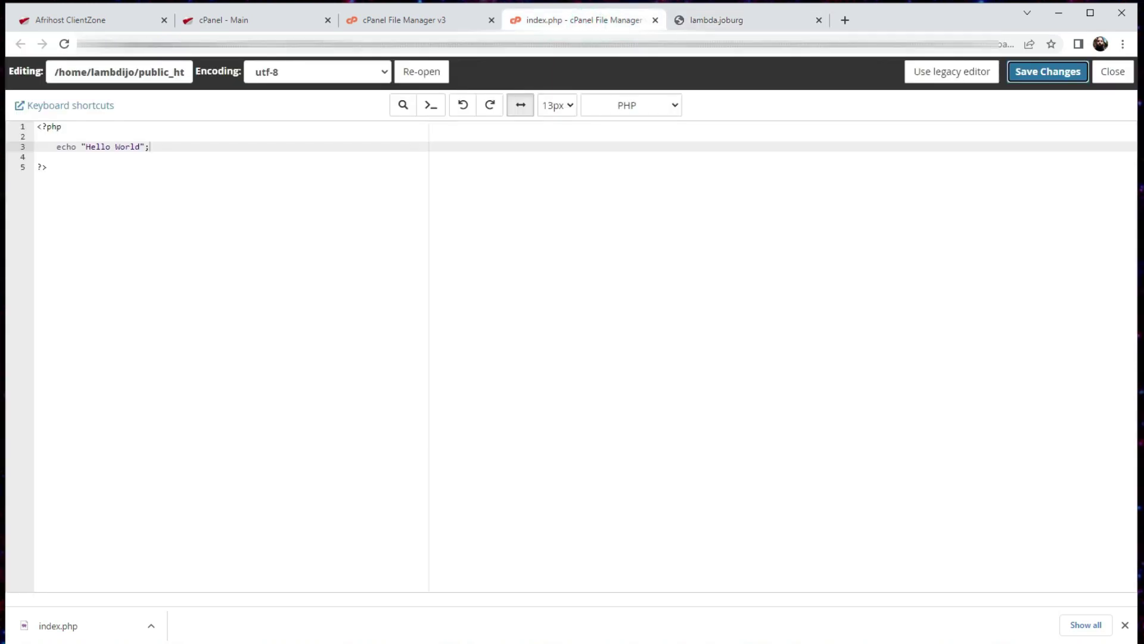
# Check the File Manager and cPanel dashboard tabs, then bring the Hello World site to the front.
pyautogui.click(387, 19)
pyautogui.click(267, 23)
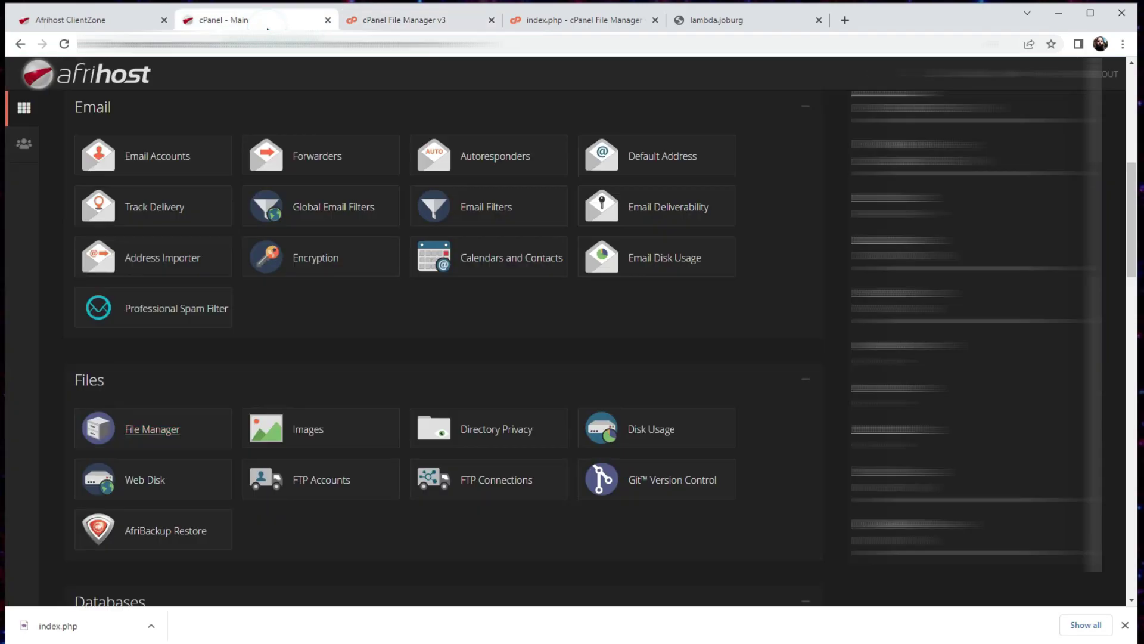
pyautogui.scroll(7, 295, 281)
pyautogui.scroll(-4, 295, 281)
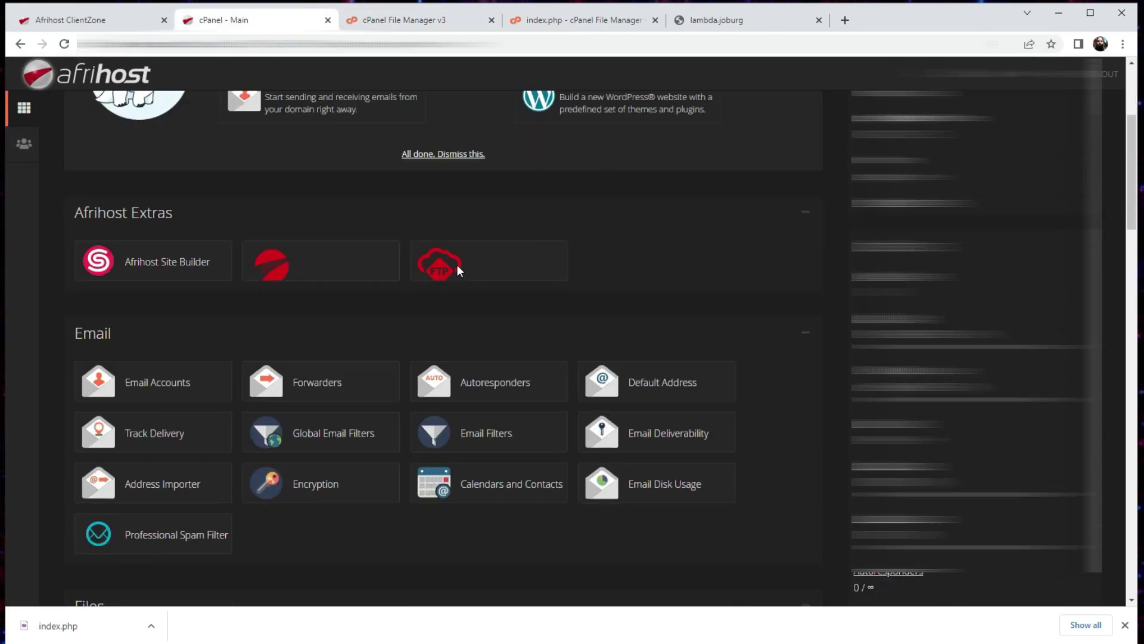
pyautogui.click(700, 24)
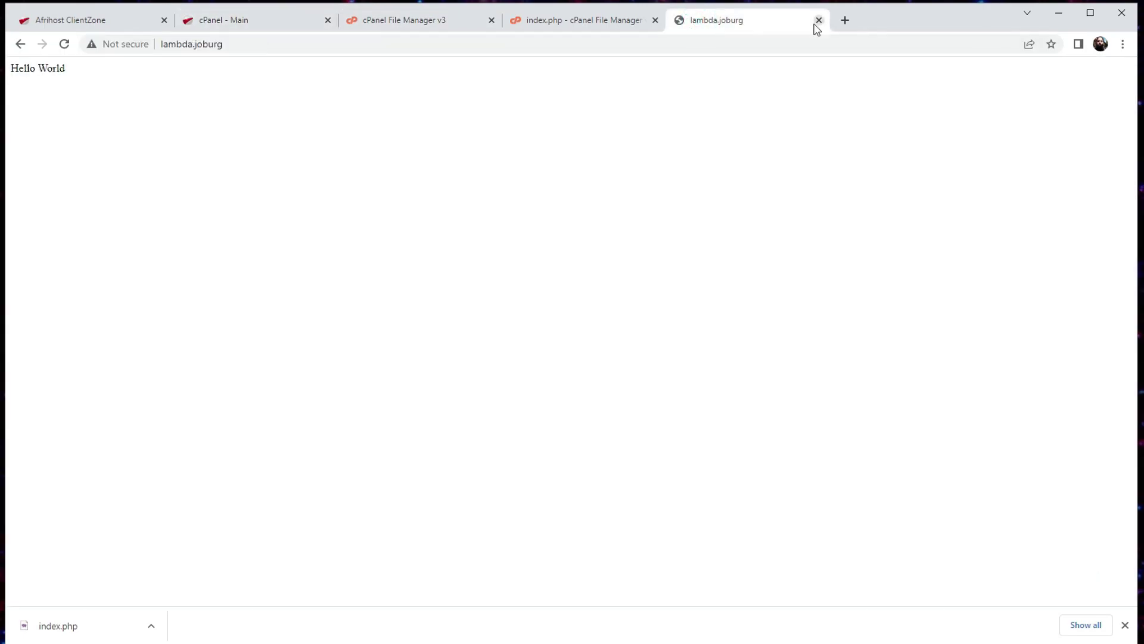